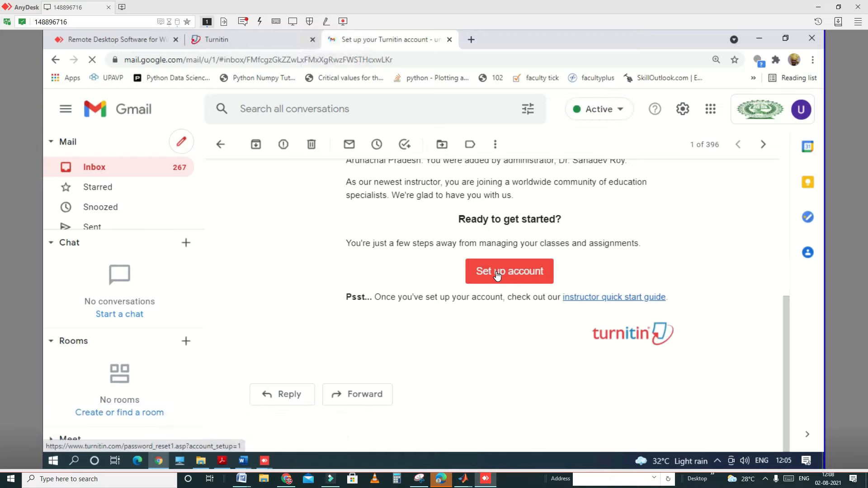
# Step: Open the account setup form from the Turnitin welcome email, then copy the recipient's email address from the message details
pyautogui.click(497, 276)
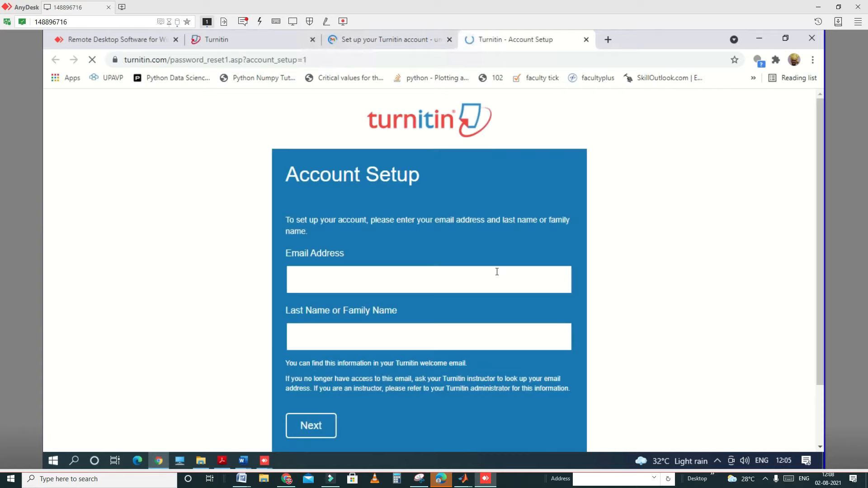
pyautogui.click(497, 272)
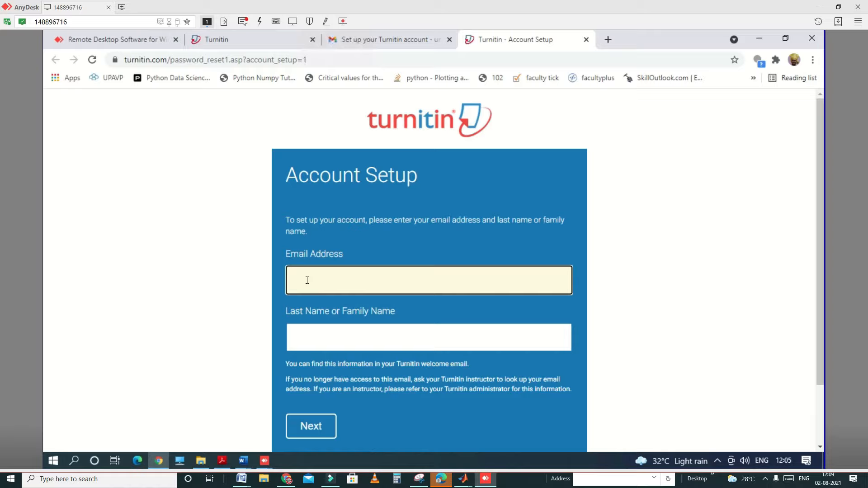
pyautogui.click(391, 37)
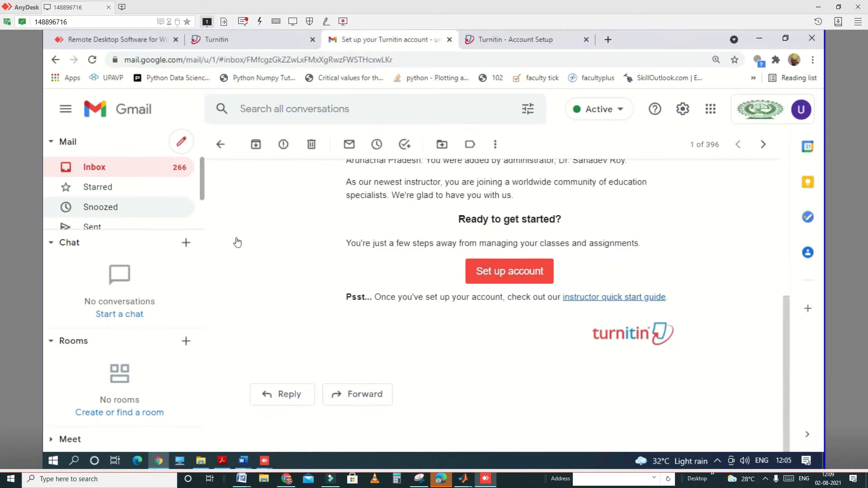
pyautogui.scroll(3, 385, 180)
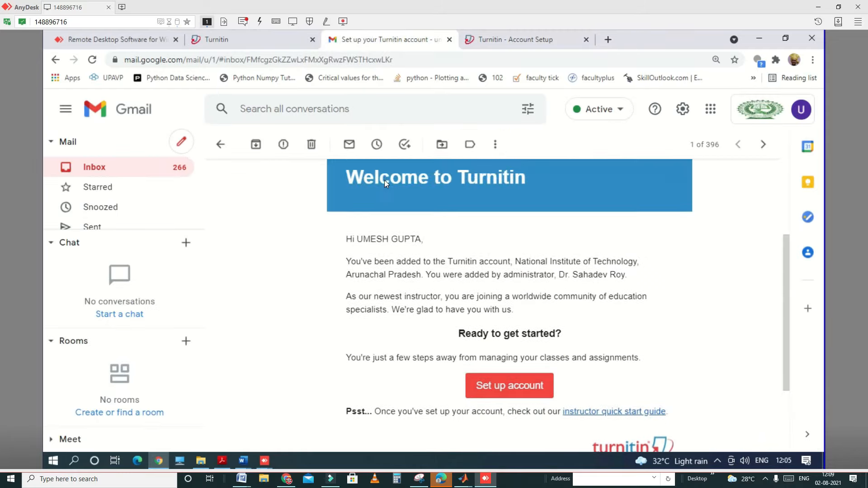
pyautogui.scroll(3, 385, 180)
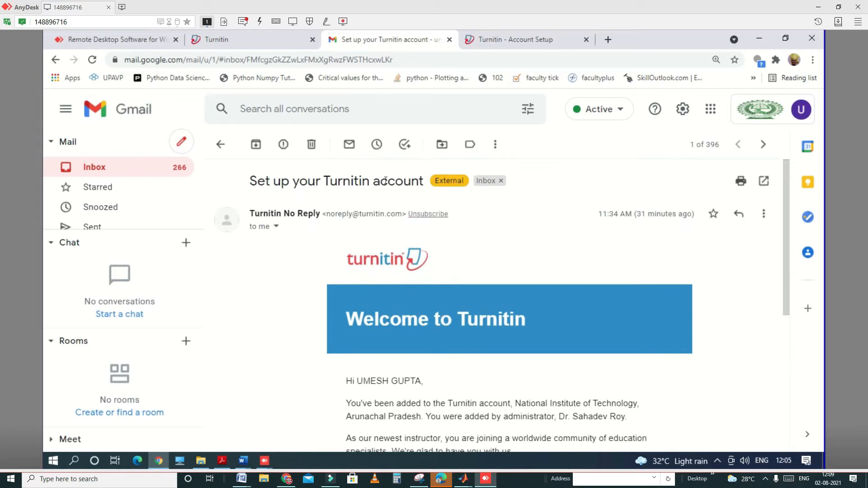
pyautogui.click(276, 226)
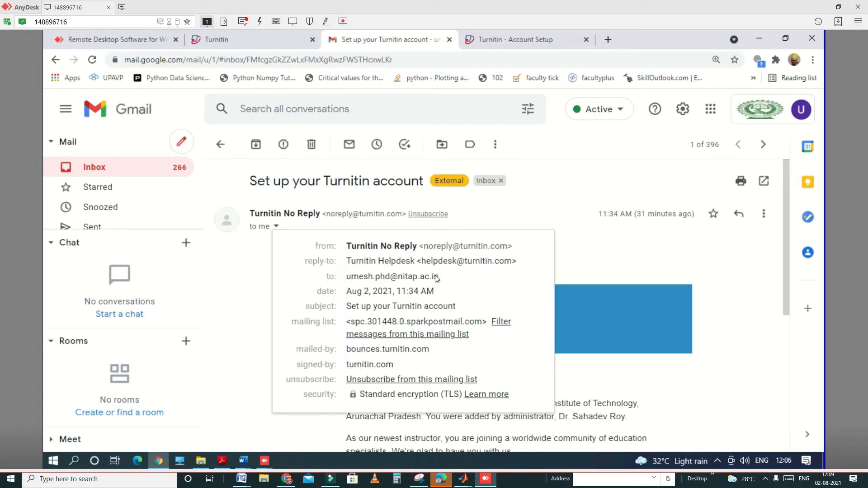
pyautogui.moveTo(437, 276); pyautogui.dragTo(349, 279)
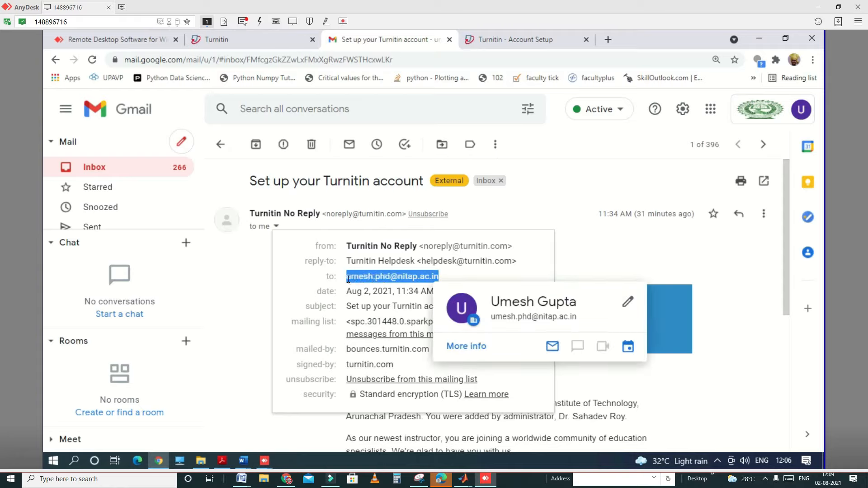
pyautogui.rightClick(348, 279)
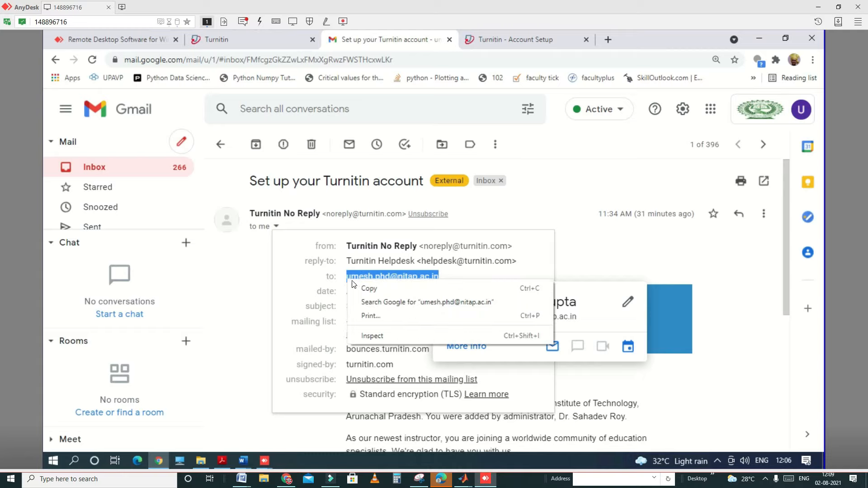
pyautogui.click(379, 291)
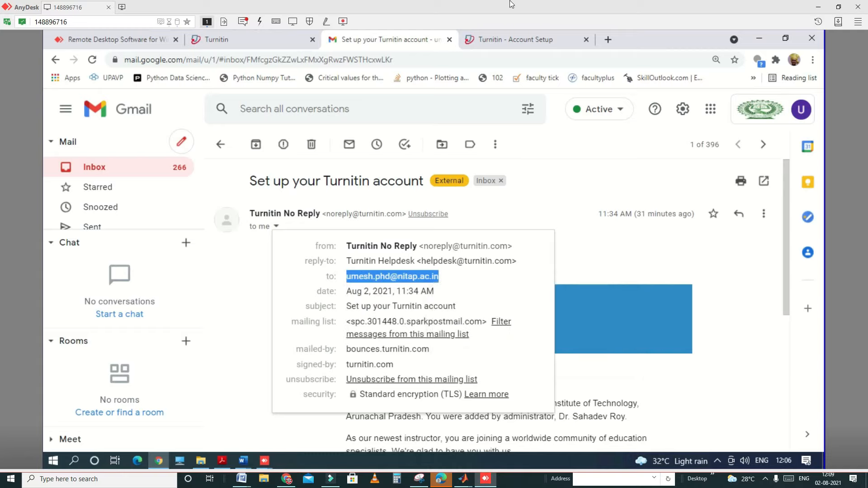
# Step: Fill in the Account Setup form with the copied email address and the account holder's last name, then submit it
pyautogui.click(509, 43)
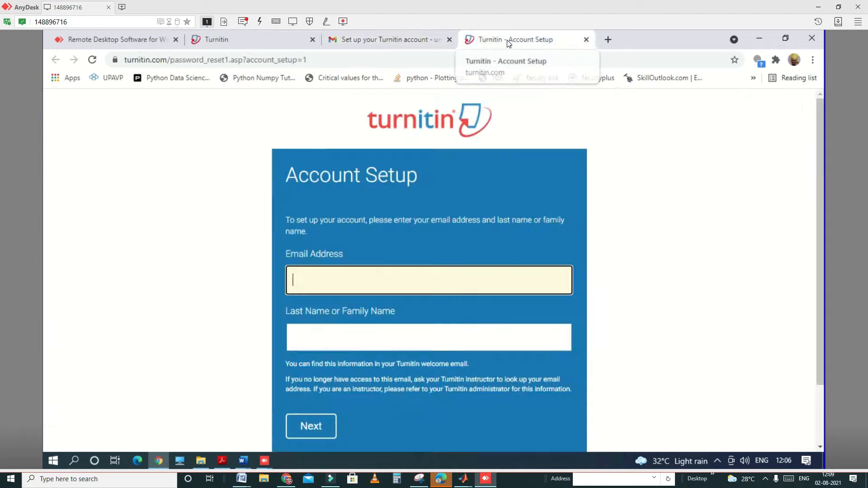
pyautogui.rightClick(311, 276)
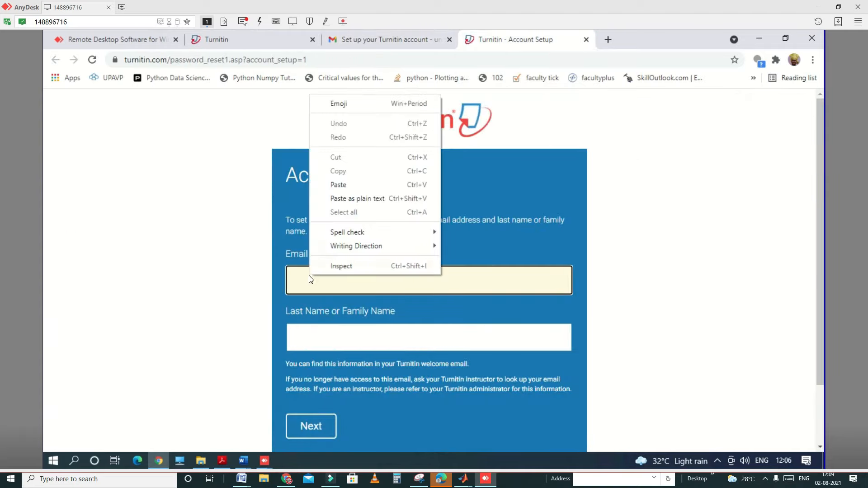
pyautogui.click(338, 185)
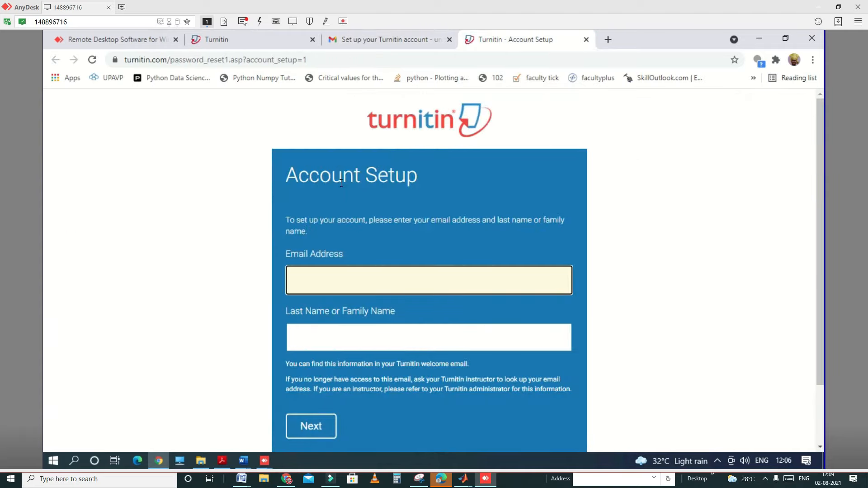
pyautogui.click(308, 334)
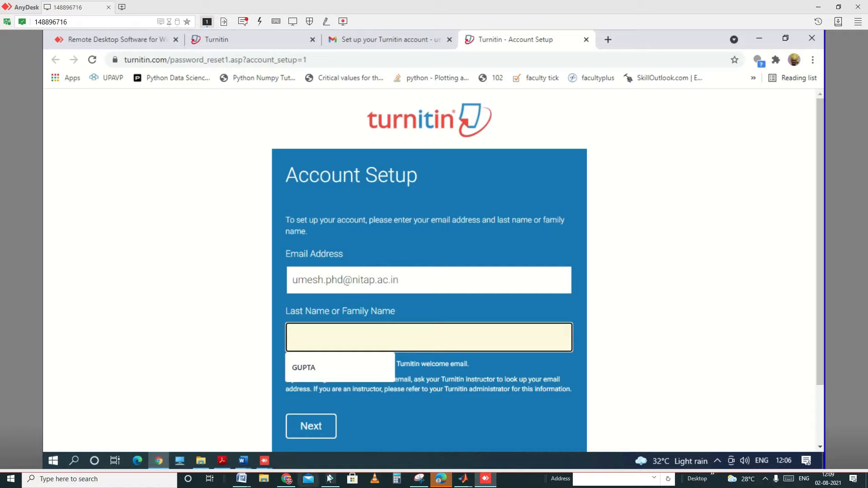
pyautogui.click(314, 367)
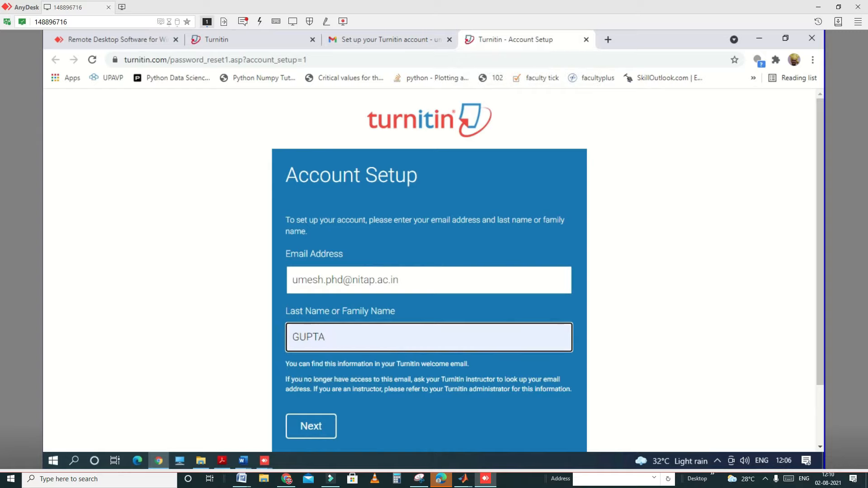
pyautogui.click(304, 425)
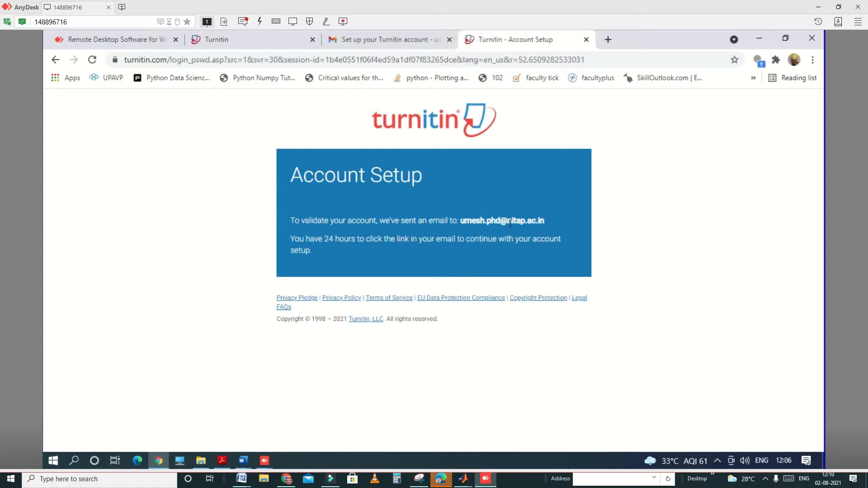
# Step: Open the "Create your Turnitin password" email from the inbox and follow its link to the password creation form
pyautogui.click(367, 42)
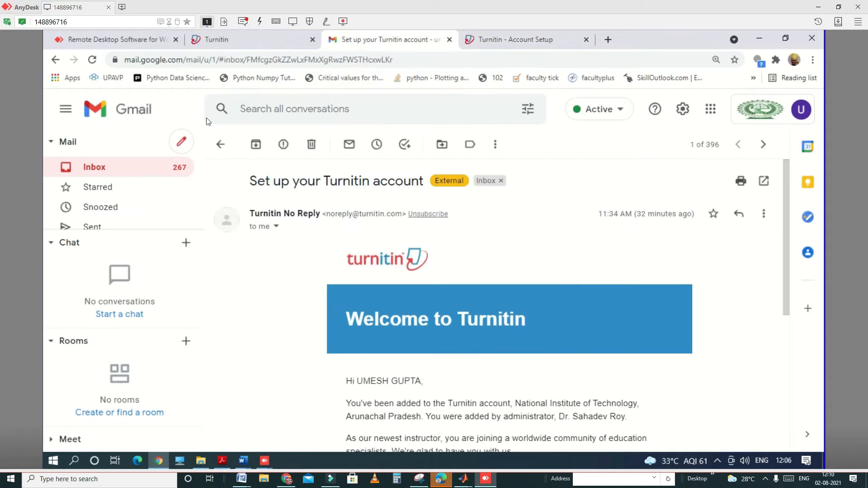
pyautogui.click(94, 173)
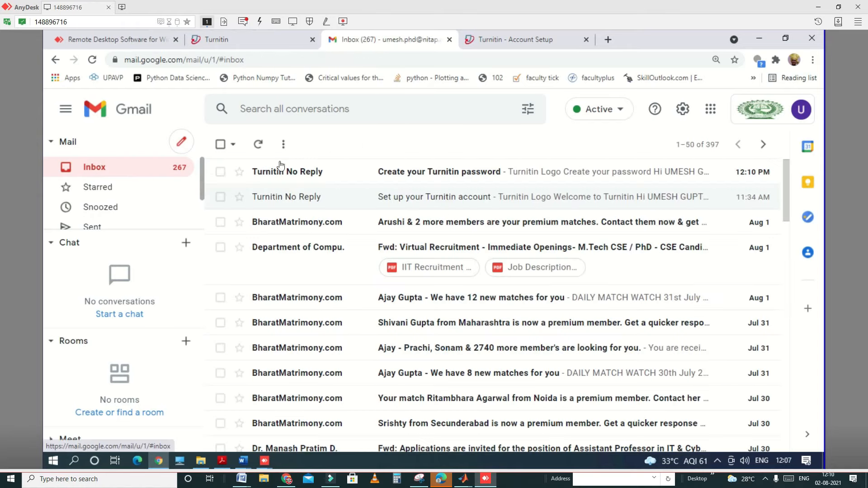
pyautogui.click(436, 174)
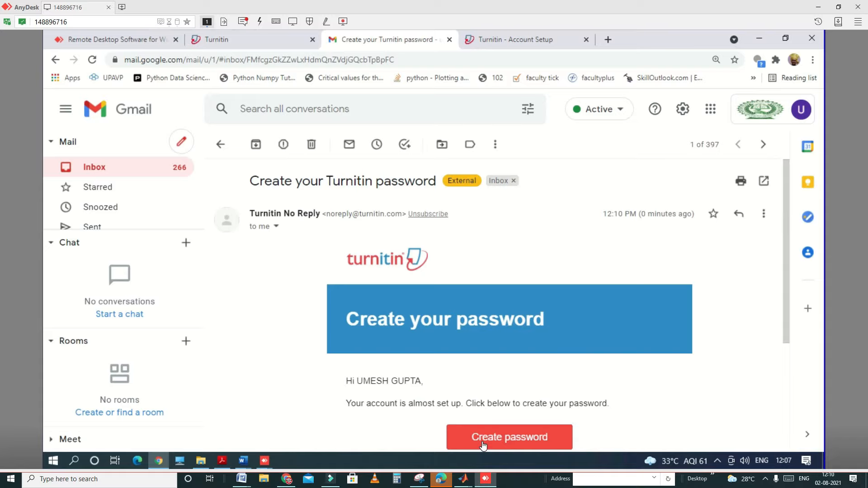
pyautogui.scroll(-1, 484, 446)
pyautogui.scroll(-2, 484, 446)
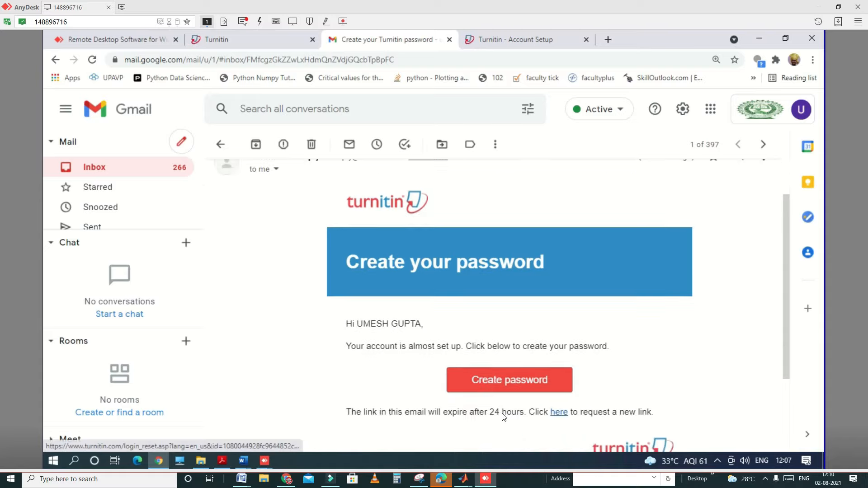
pyautogui.click(505, 383)
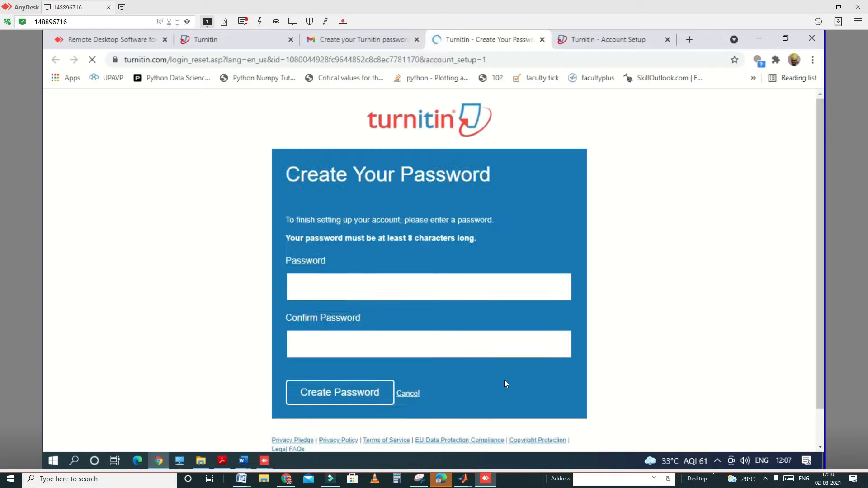
pyautogui.click(316, 286)
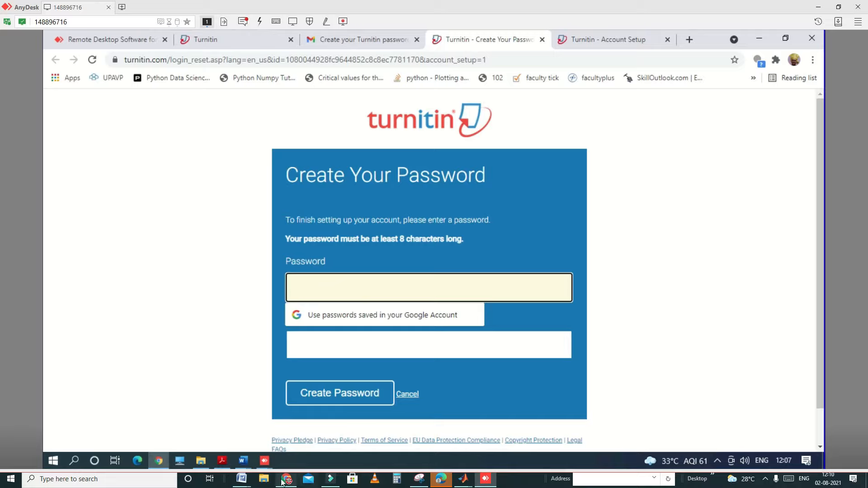
pyautogui.moveTo(282, 482)
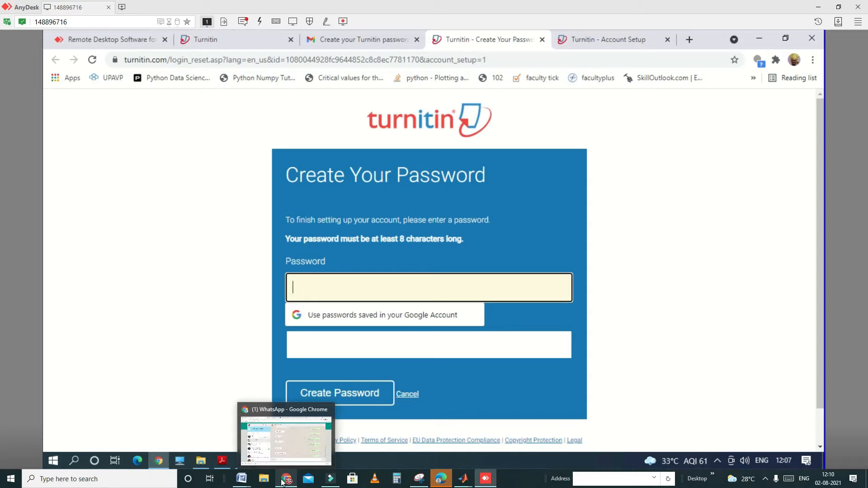
pyautogui.click(289, 444)
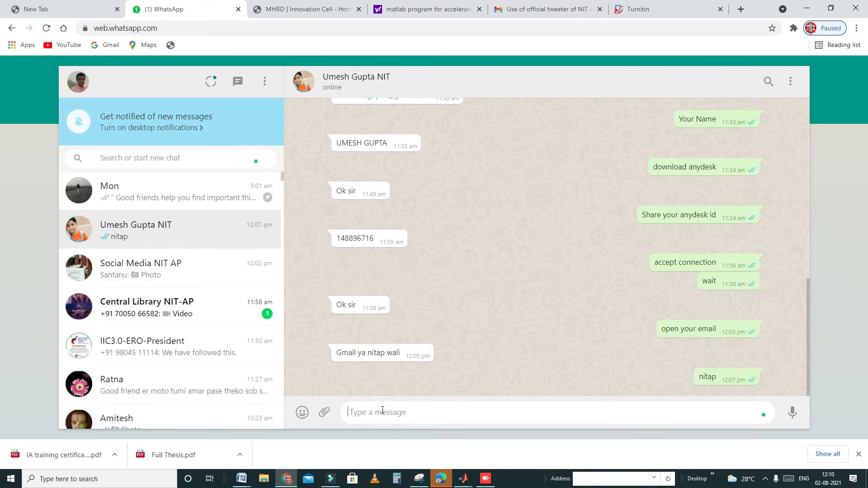
pyautogui.write('d')
pyautogui.click(485, 478)
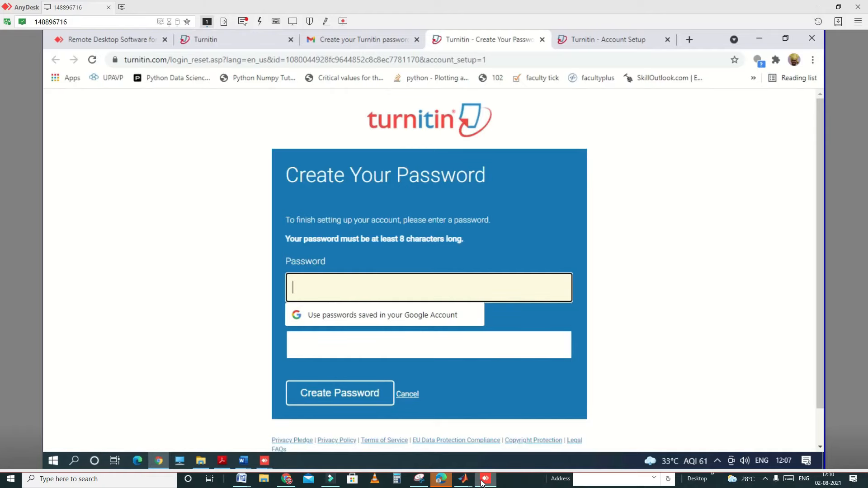
# Step: Enter the new account password, repeat it in the confirmation field, and submit the Create Your Password form
pyautogui.write('****')
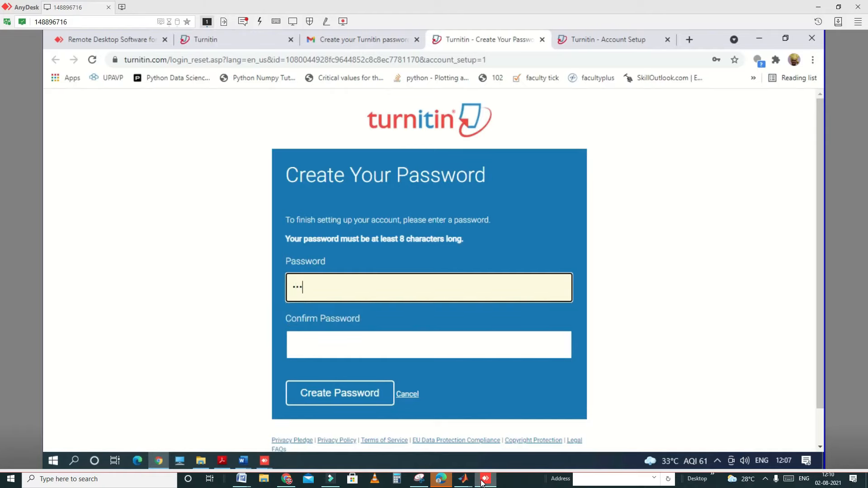
pyautogui.write('******')
pyautogui.press('Tab')
pyautogui.write('**********')
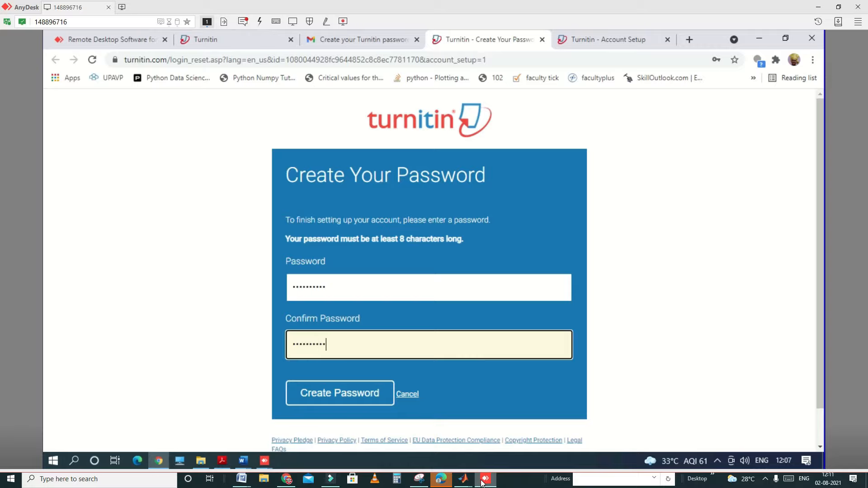
pyautogui.press('Return')
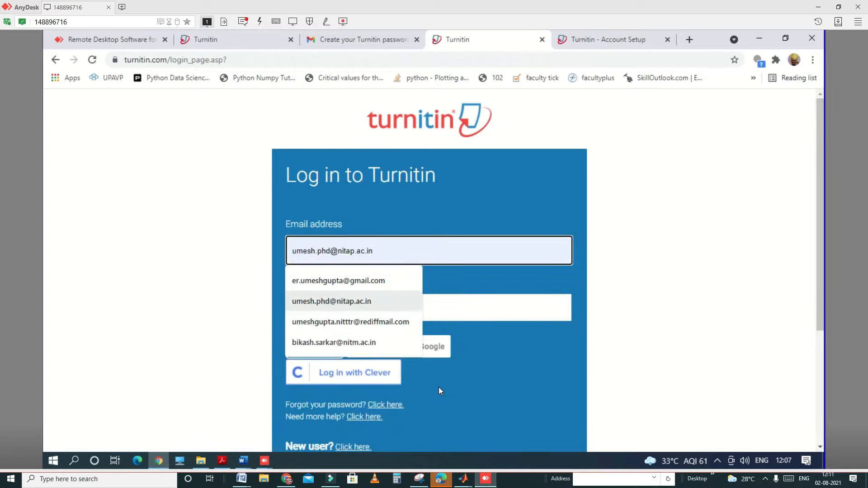
# Step: Log in to Turnitin with the account's email address and the account password
pyautogui.write('••••••••')
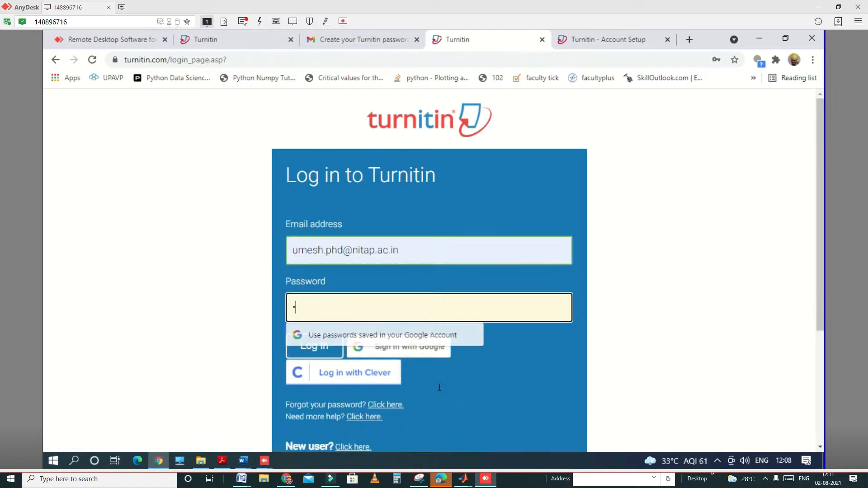
pyautogui.write('••')
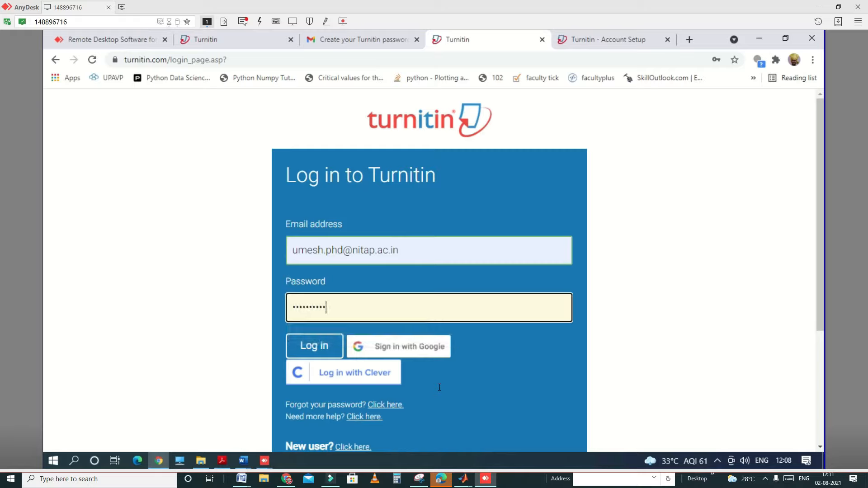
pyautogui.press('Return')
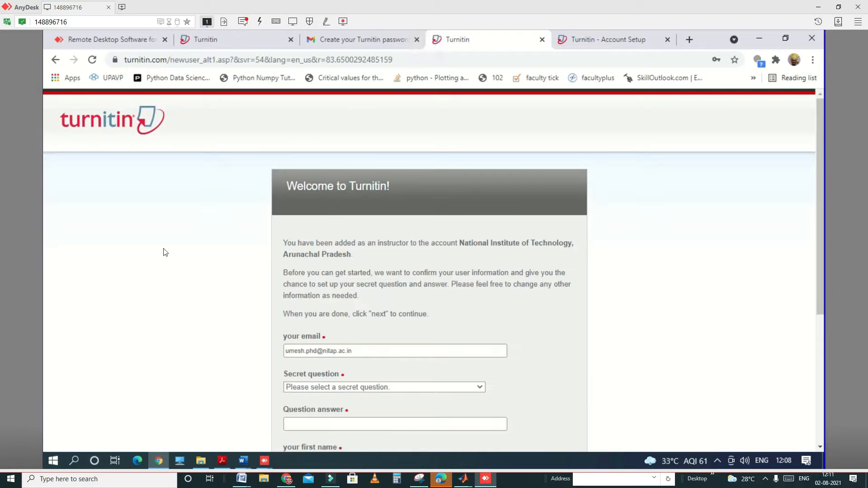
# Step: Complete the new-user information with a secret question and accept the Turnitin end-user license agreement
pyautogui.scroll(-4, 655, 267)
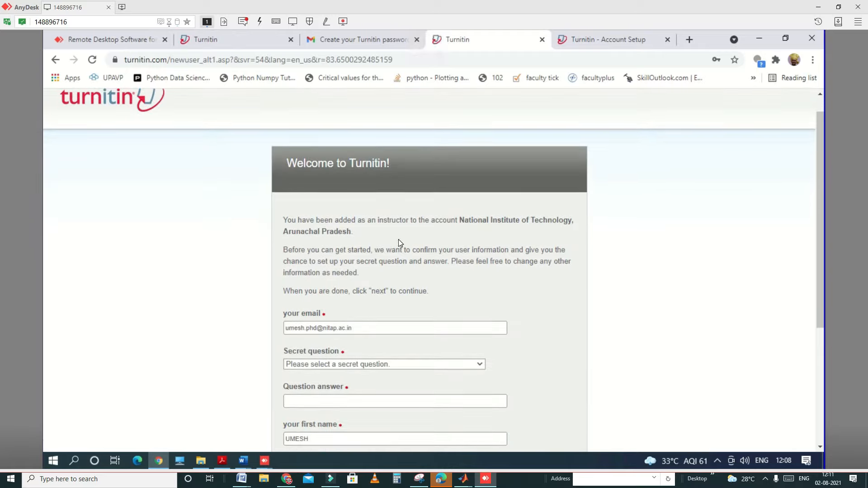
pyautogui.scroll(-1, 333, 313)
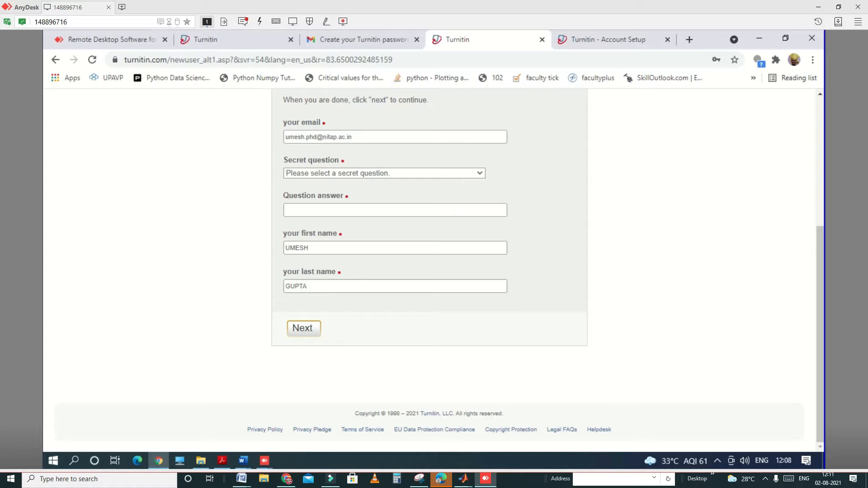
pyautogui.click(343, 174)
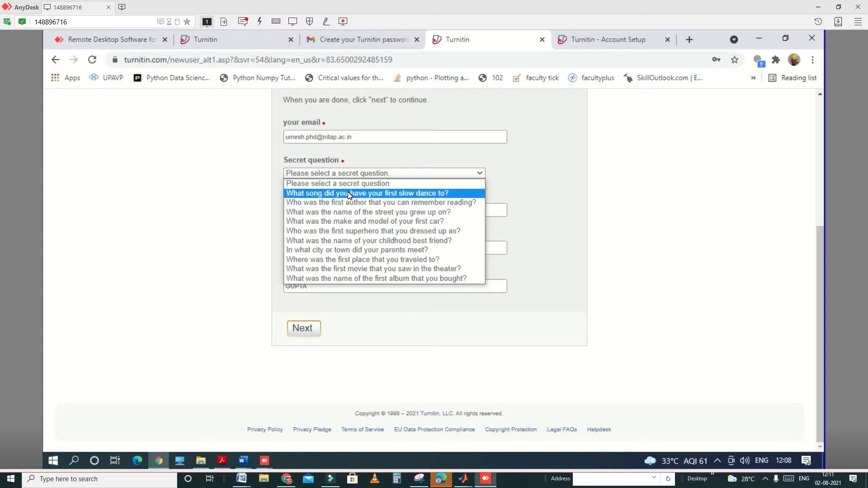
pyautogui.click(310, 331)
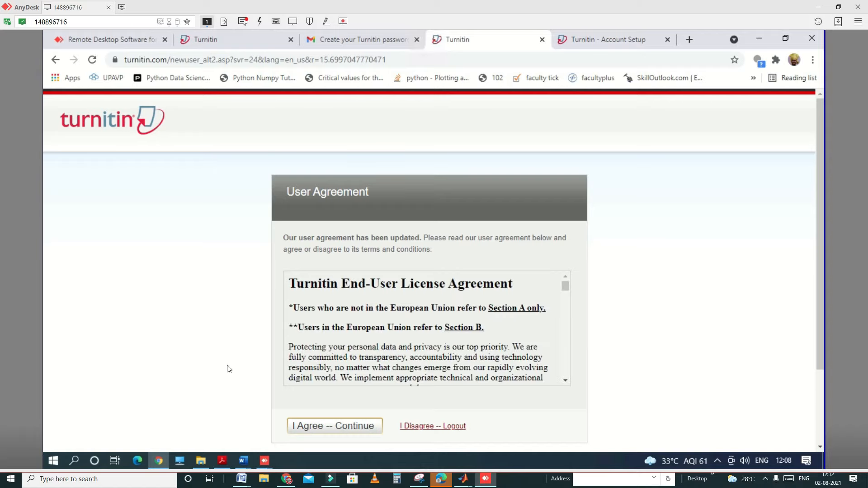
pyautogui.click(347, 431)
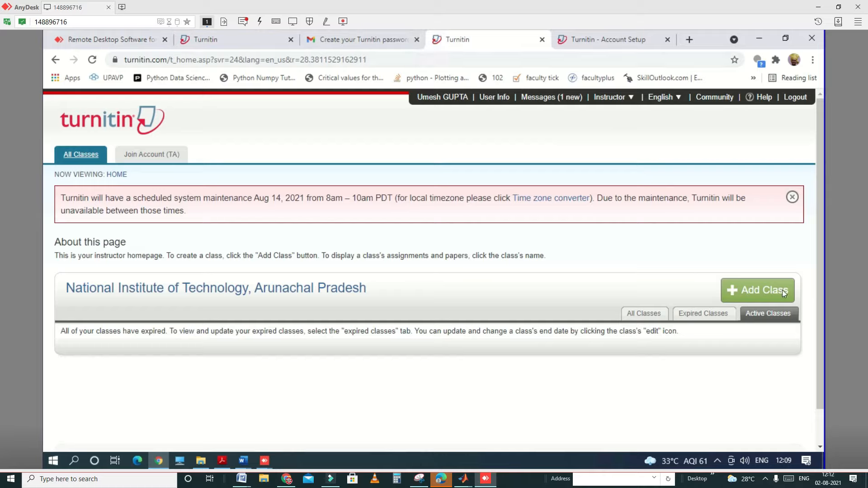
# Step: Start a new Standard class, using the instructor's first name as the class name, and fill in the enrollment key
pyautogui.click(757, 296)
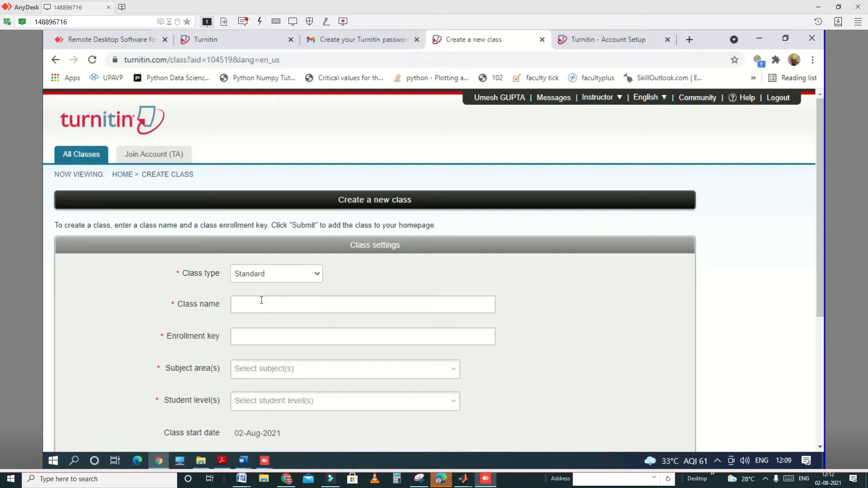
pyautogui.click(261, 300)
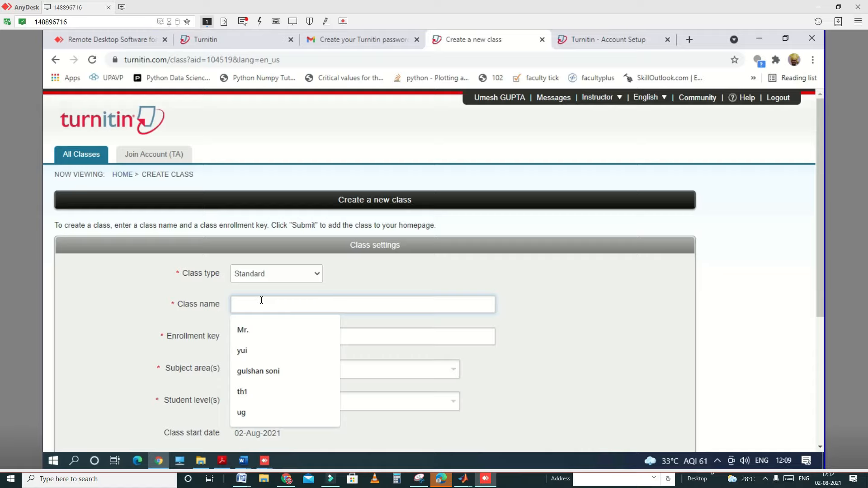
pyautogui.write('Um')
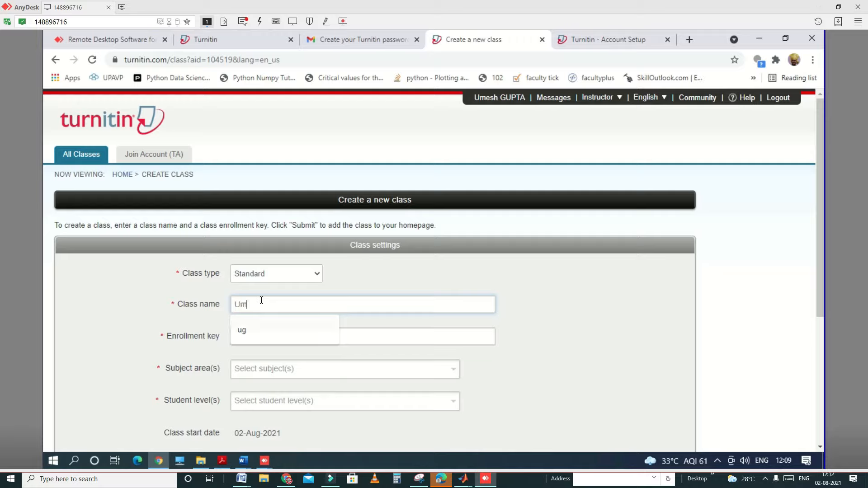
pyautogui.write('esh')
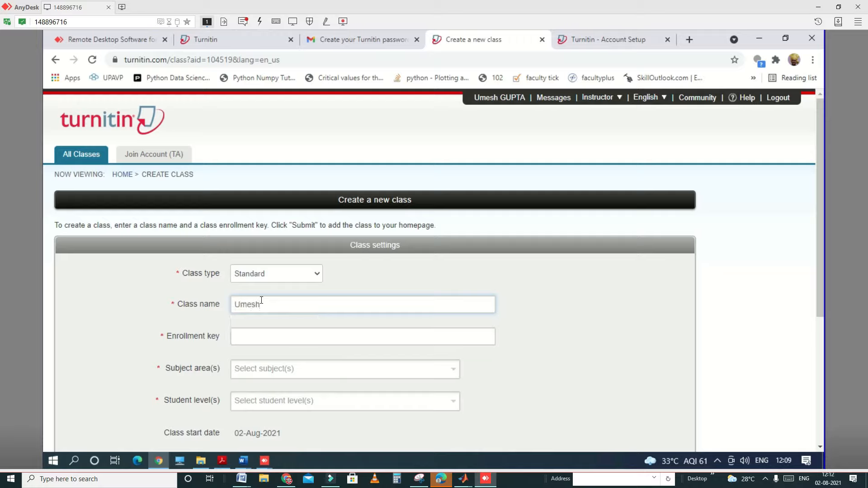
pyautogui.click(255, 338)
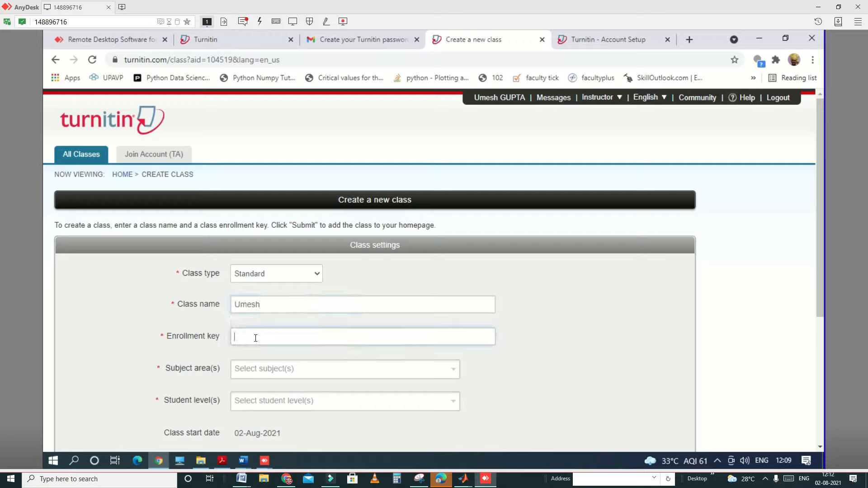
# Step: Set the class's subject area to Engineering and its student level to Graduate
pyautogui.click(309, 368)
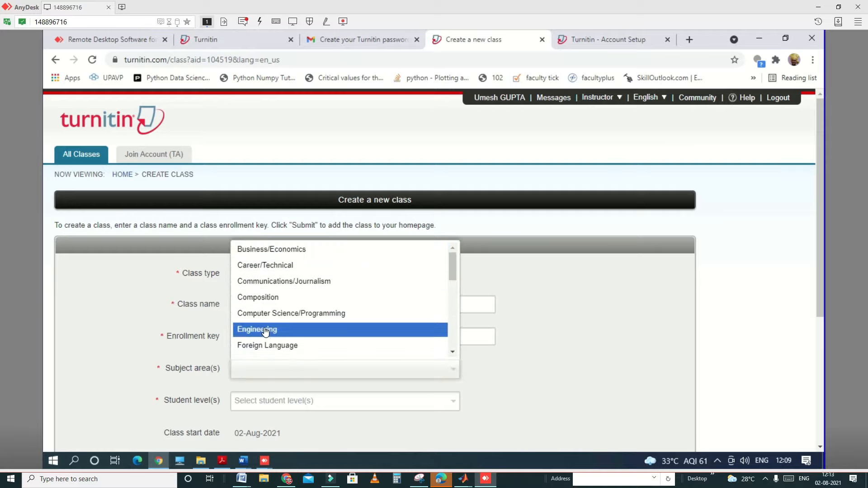
pyautogui.click(265, 330)
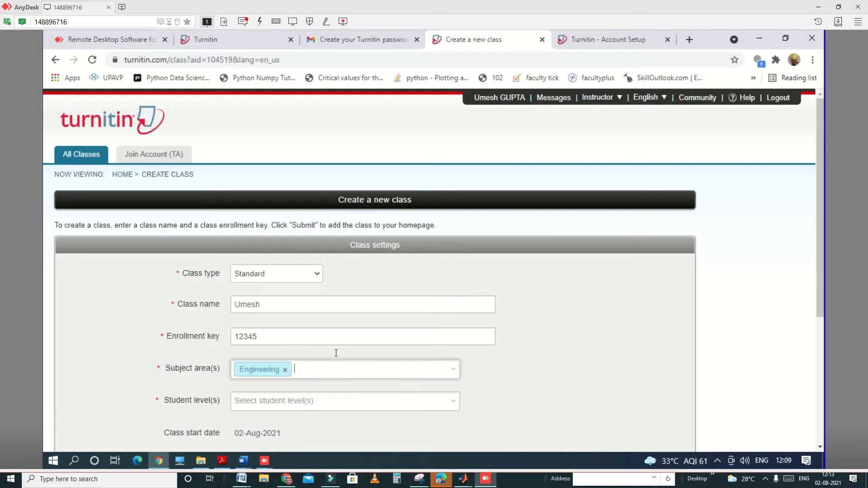
pyautogui.scroll(-4, 368, 398)
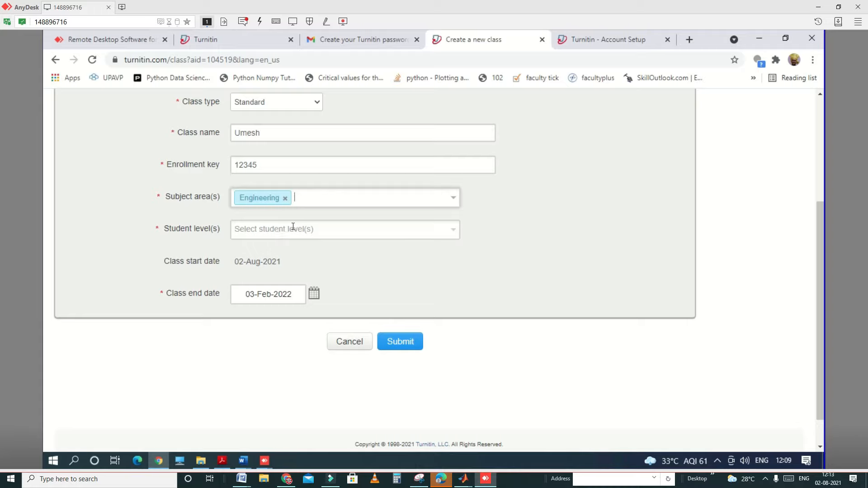
pyautogui.click(322, 228)
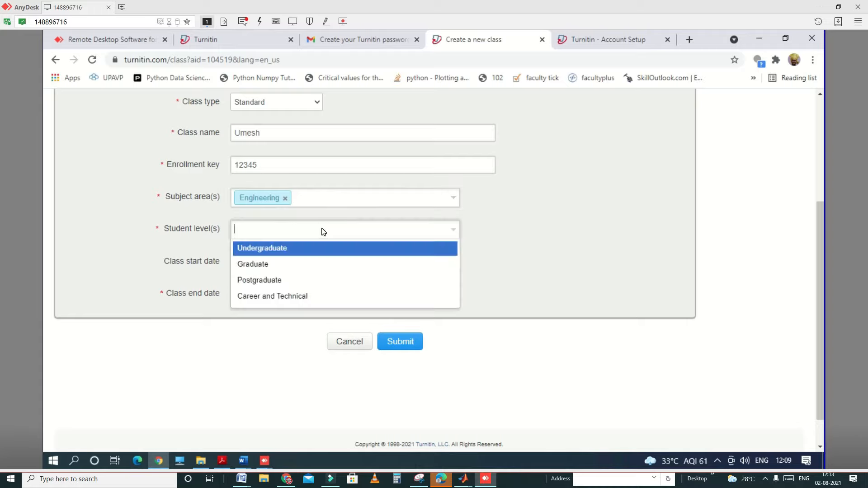
pyautogui.click(261, 266)
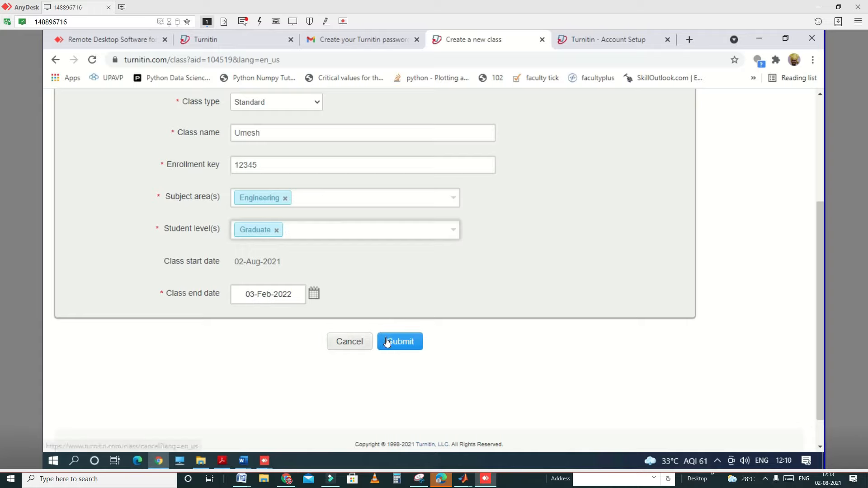
# Step: Set the class end date to 31-Jan-2023 and submit the new class, dismissing the creation confirmation
pyautogui.click(312, 295)
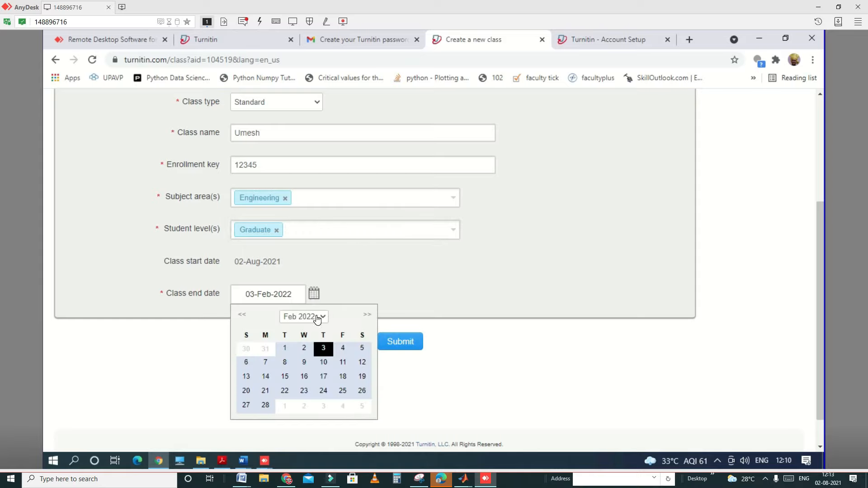
pyautogui.click(326, 318)
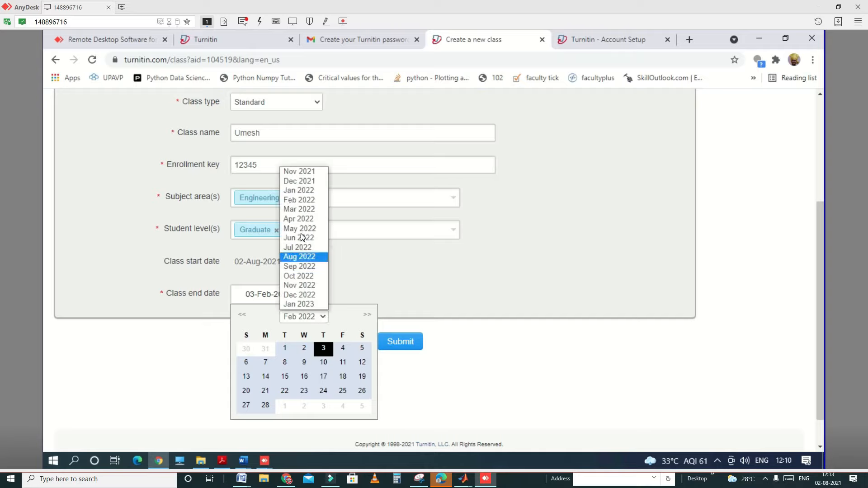
pyautogui.click(308, 306)
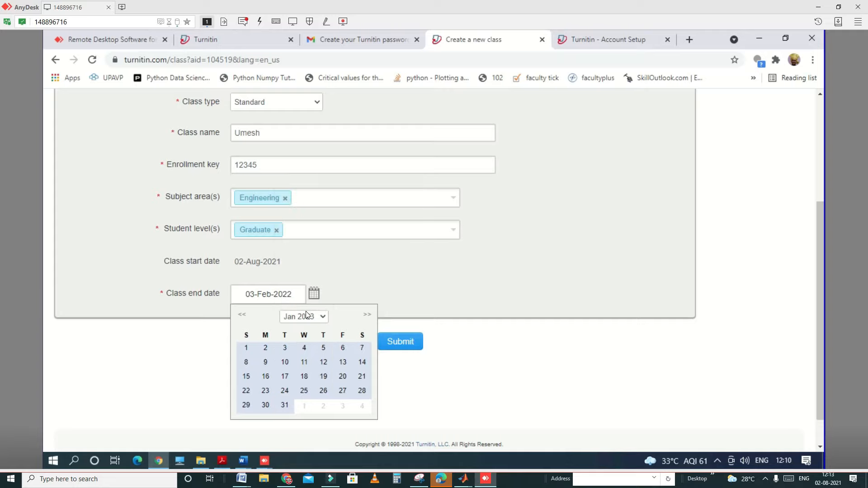
pyautogui.click(284, 407)
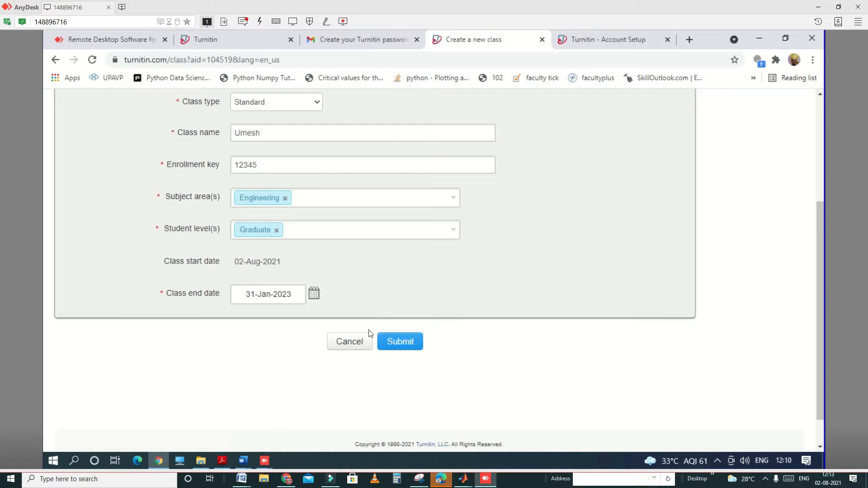
pyautogui.click(413, 344)
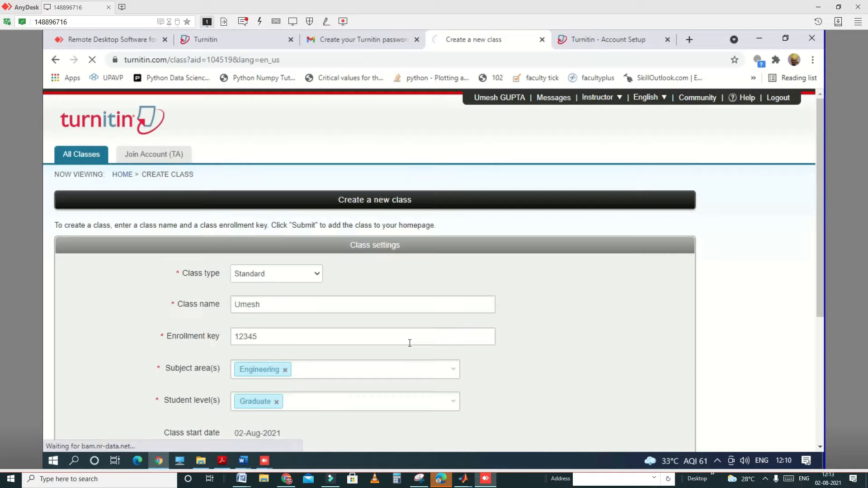
pyautogui.scroll(-3, 333, 288)
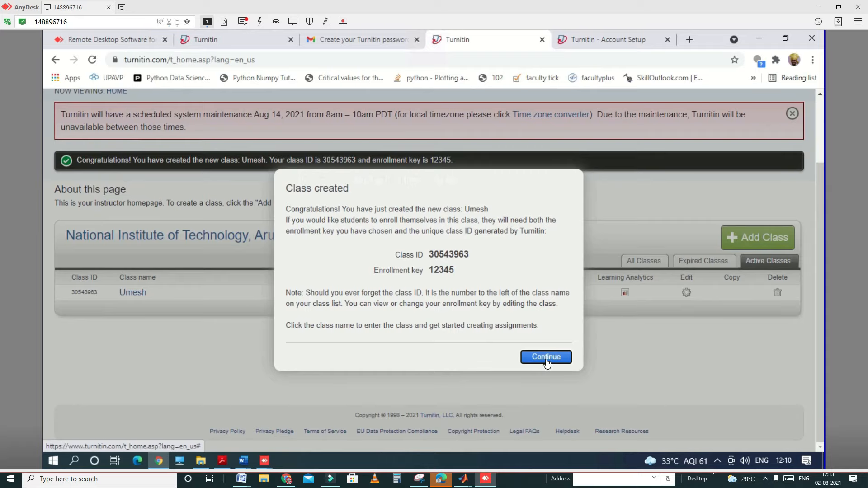
pyautogui.click(546, 358)
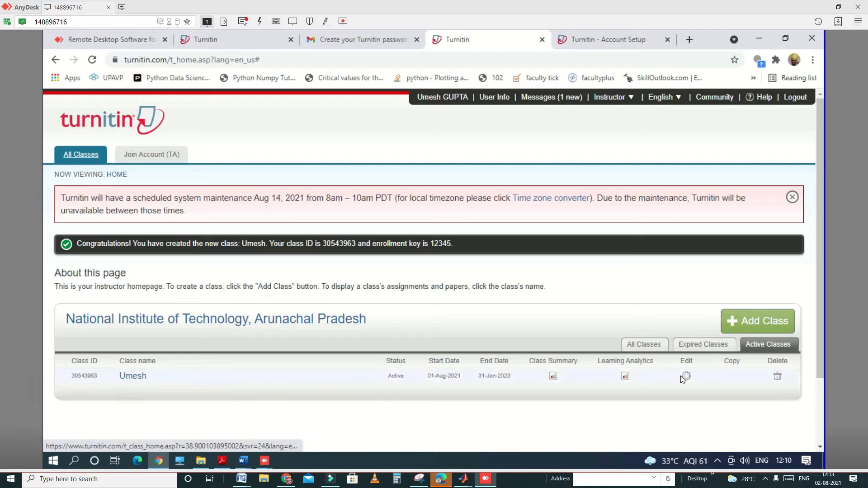
# Step: Open the new class and start a new assignment, entering the instructor's first name as the assignment title
pyautogui.click(132, 377)
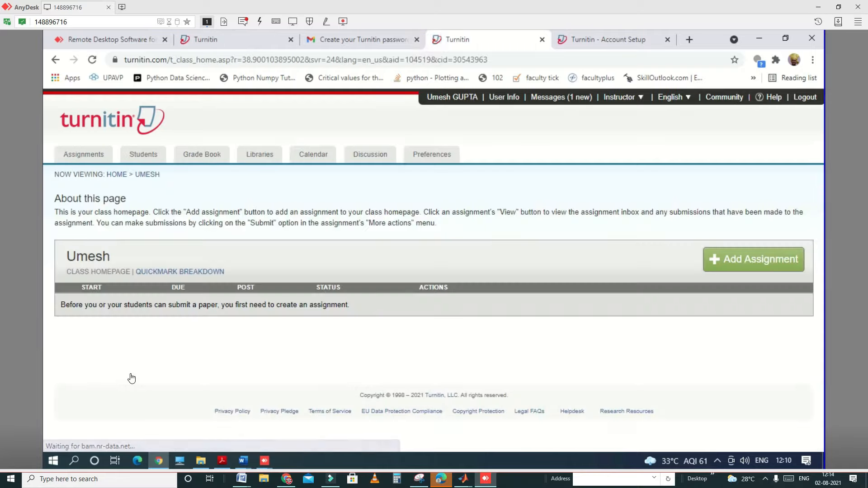
pyautogui.click(727, 264)
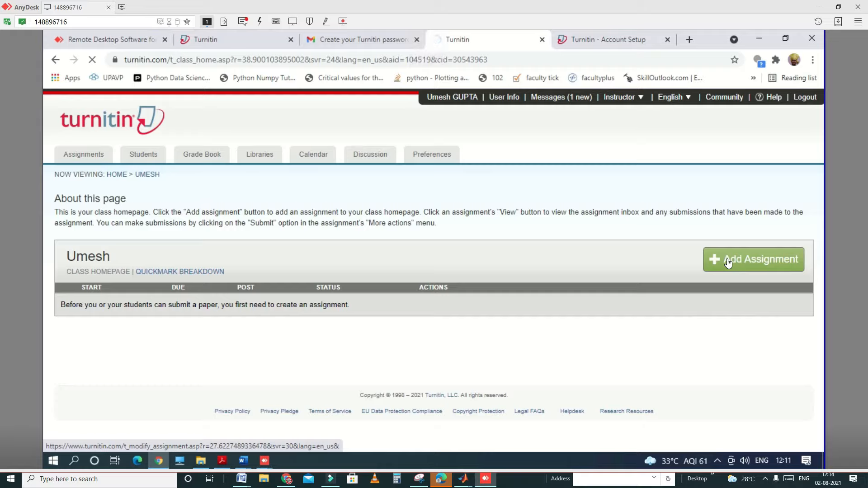
pyautogui.click(728, 262)
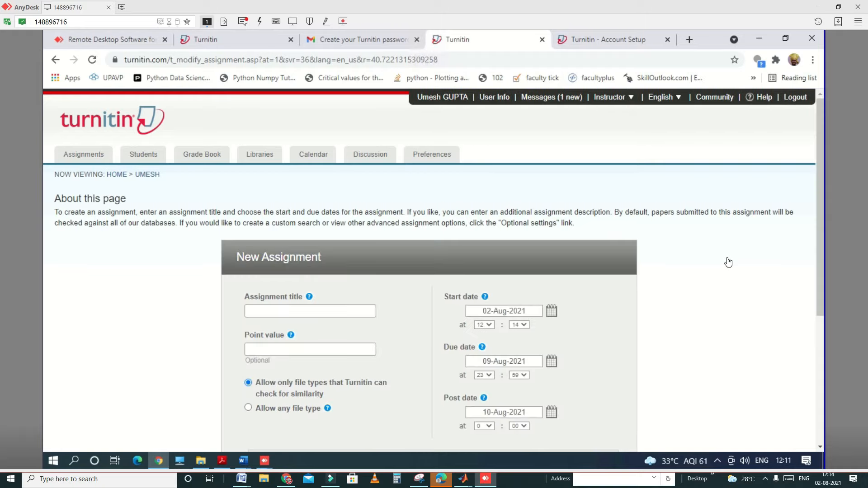
pyautogui.click(264, 309)
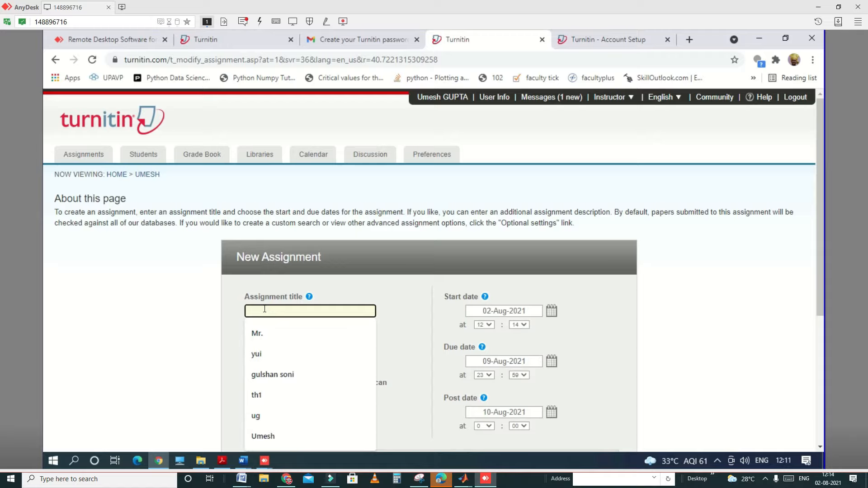
pyautogui.write('Umes')
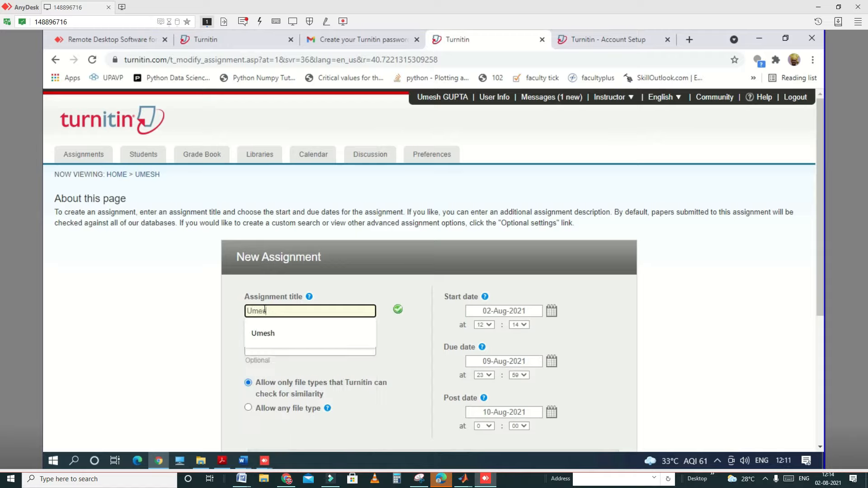
pyautogui.write('h')
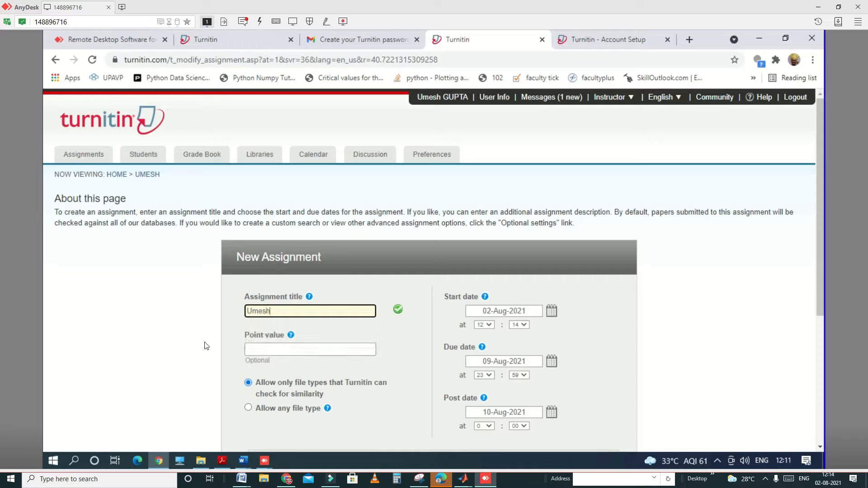
# Step: Set the new assignment's due date to 31-Dec-2022
pyautogui.click(551, 361)
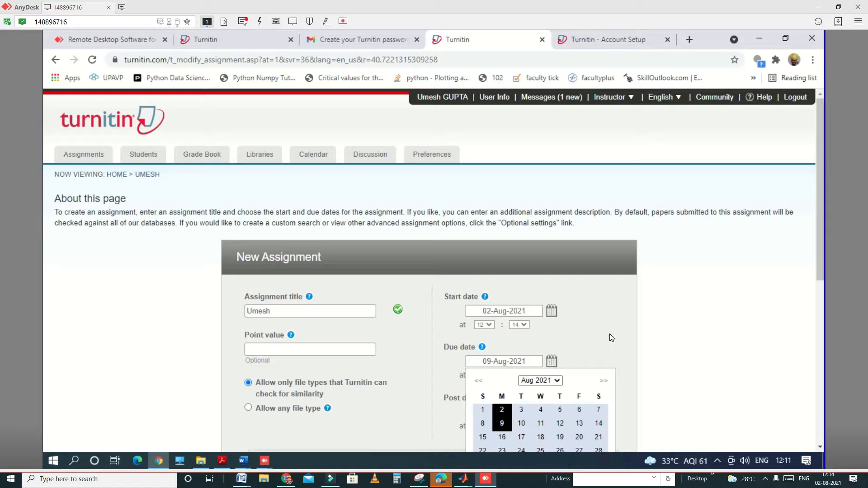
pyautogui.click(552, 364)
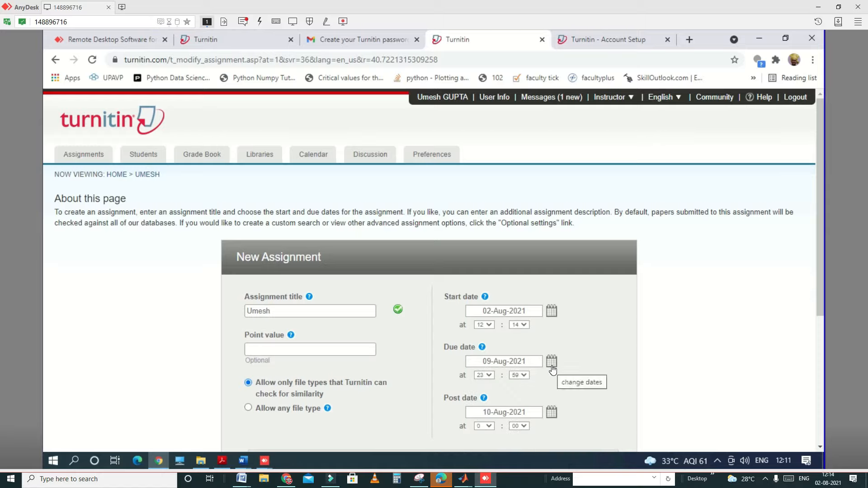
pyautogui.click(551, 362)
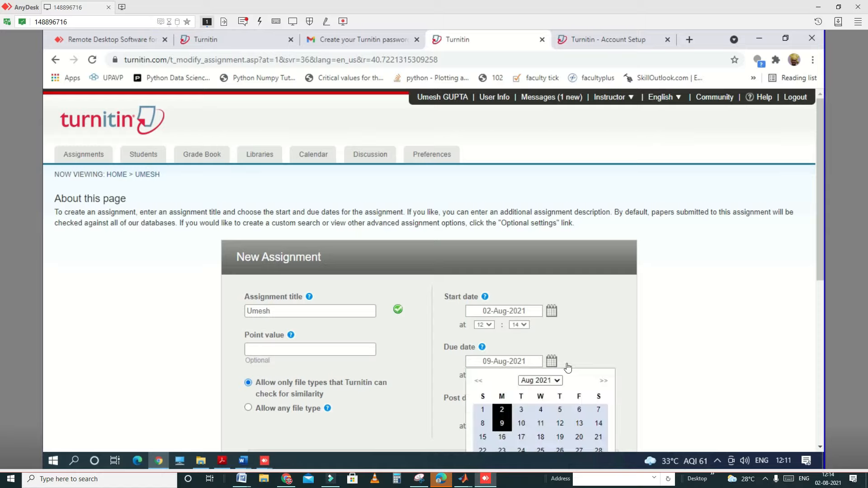
pyautogui.click(604, 382)
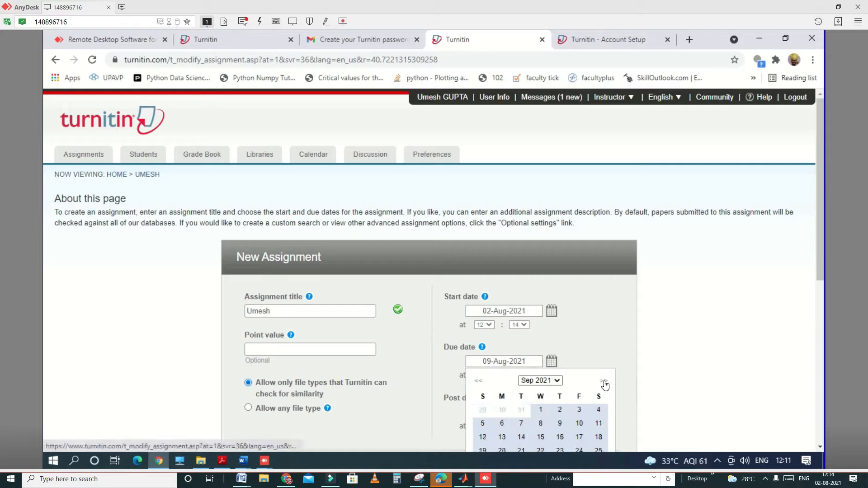
pyautogui.click(603, 382)
pyautogui.click(604, 382)
pyautogui.click(603, 382)
pyautogui.click(604, 382)
pyautogui.click(604, 382)
pyautogui.click(604, 382)
pyautogui.click(604, 383)
pyautogui.click(604, 382)
pyautogui.click(603, 383)
pyautogui.click(603, 382)
pyautogui.click(604, 382)
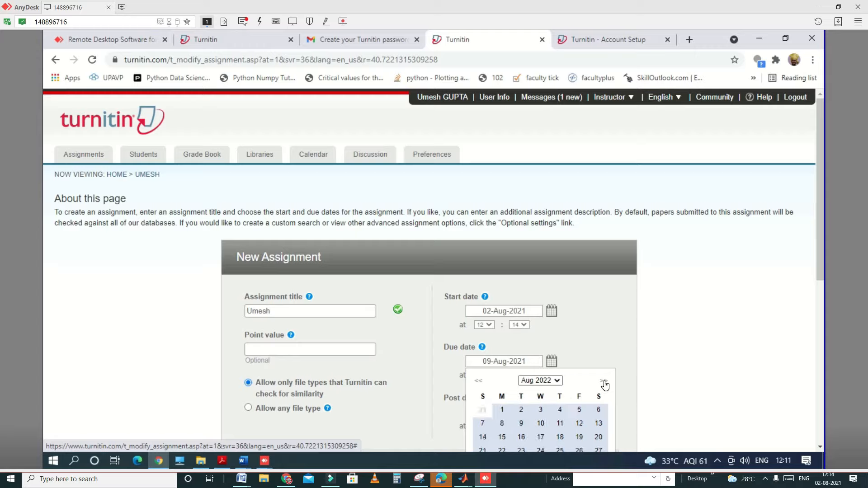
pyautogui.click(604, 382)
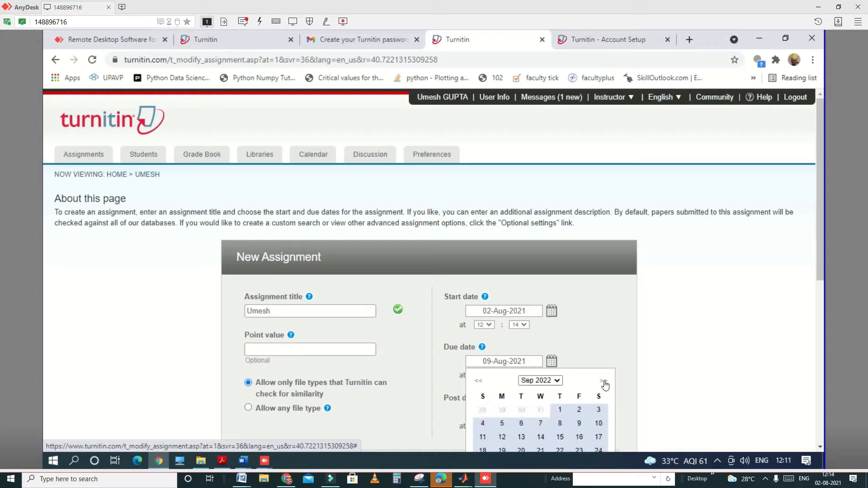
pyautogui.click(604, 383)
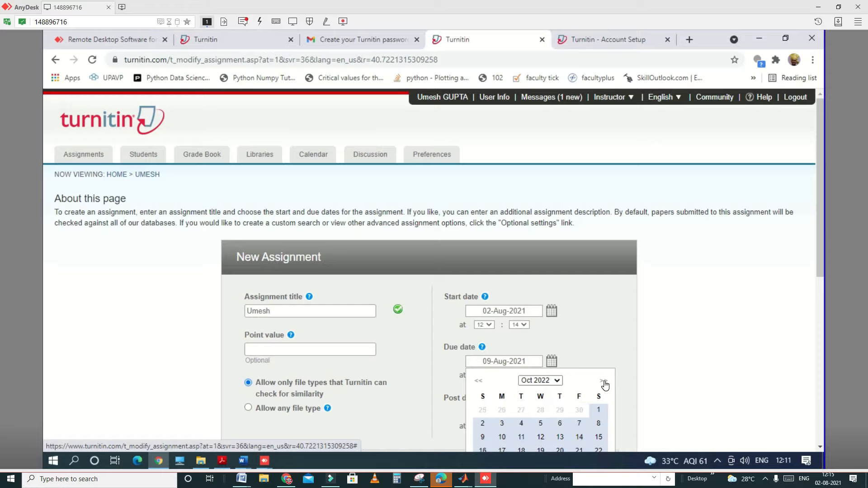
pyautogui.click(603, 382)
pyautogui.click(604, 382)
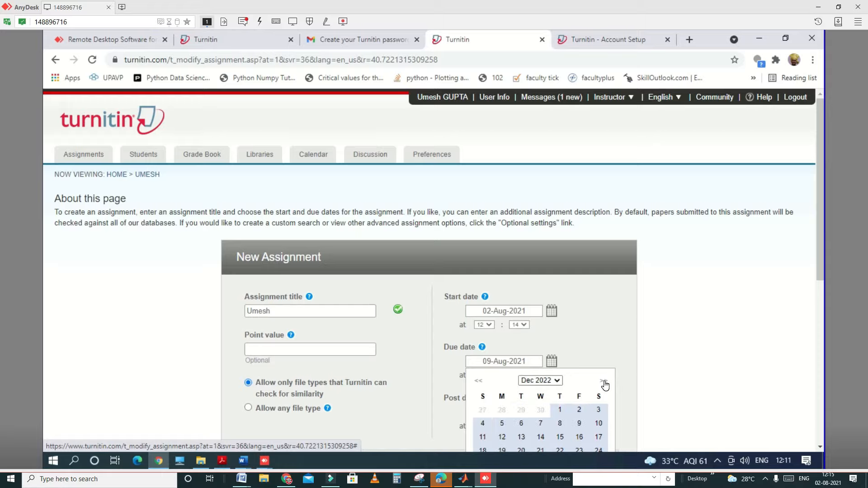
pyautogui.scroll(-5, 605, 384)
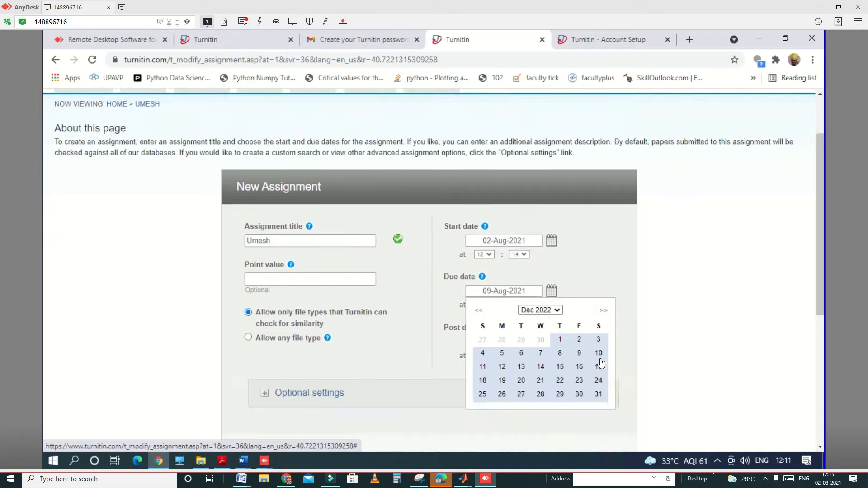
pyautogui.scroll(-1, 602, 231)
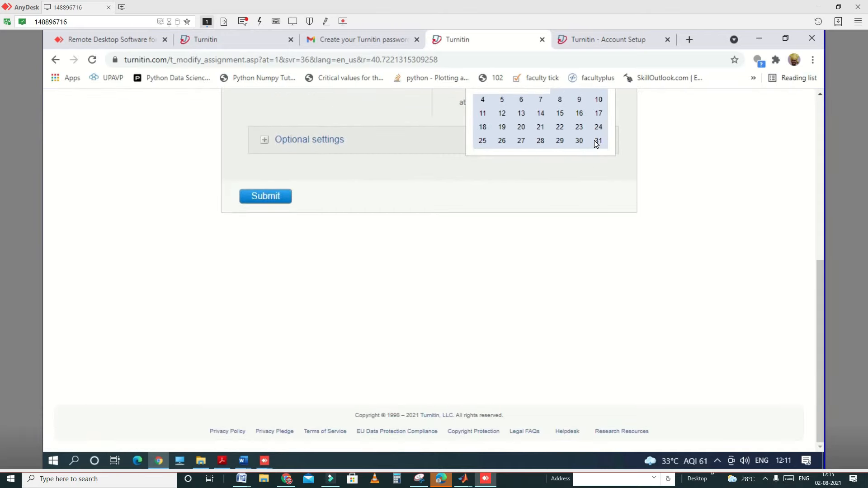
pyautogui.click(597, 142)
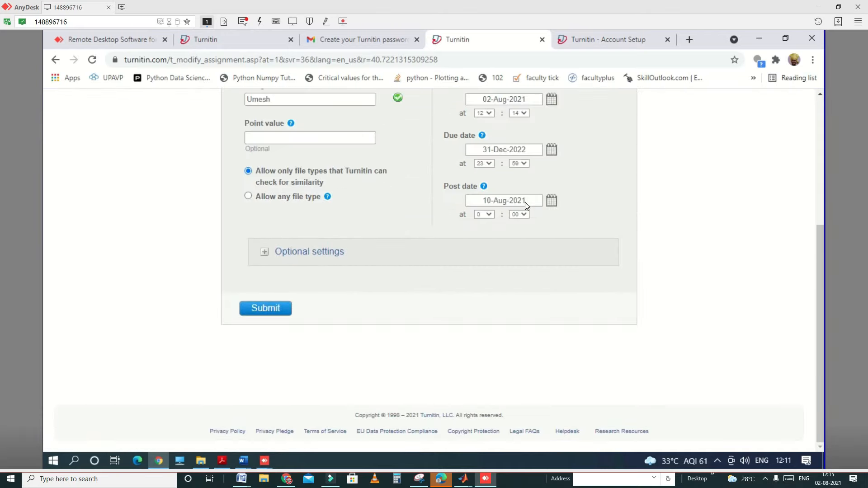
# Step: Set the new assignment's post date to 31-Jan-2023
pyautogui.click(550, 200)
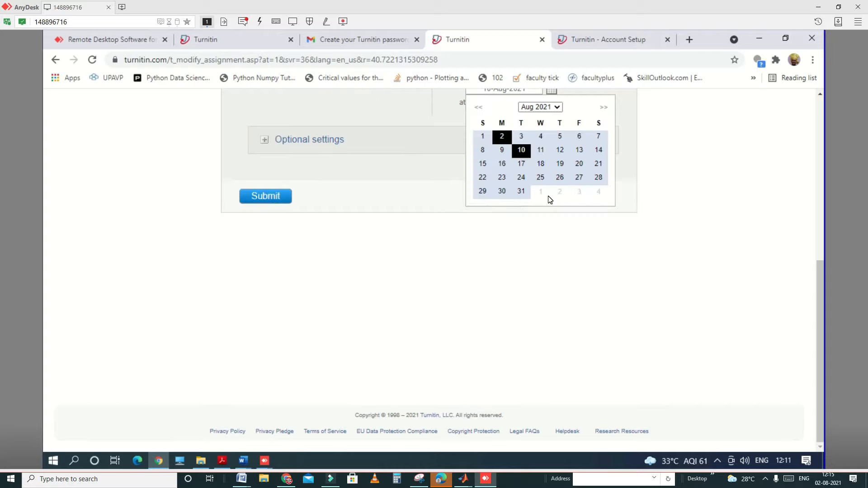
pyautogui.click(521, 192)
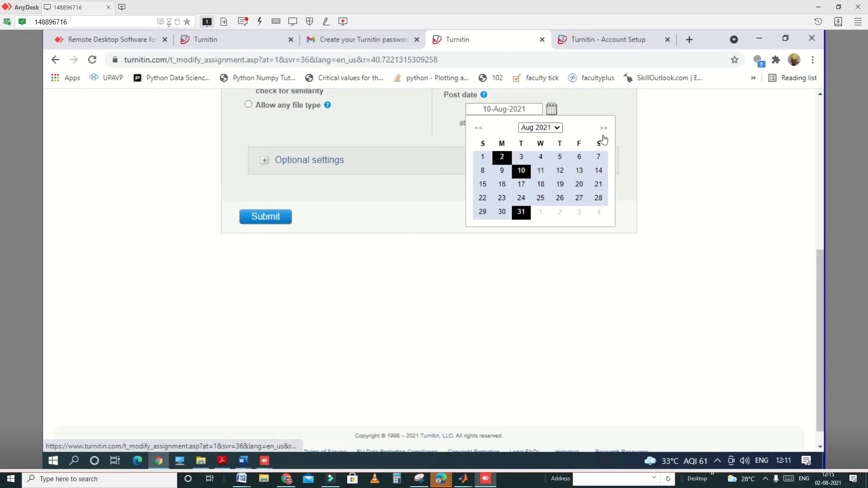
pyautogui.scroll(5, 587, 181)
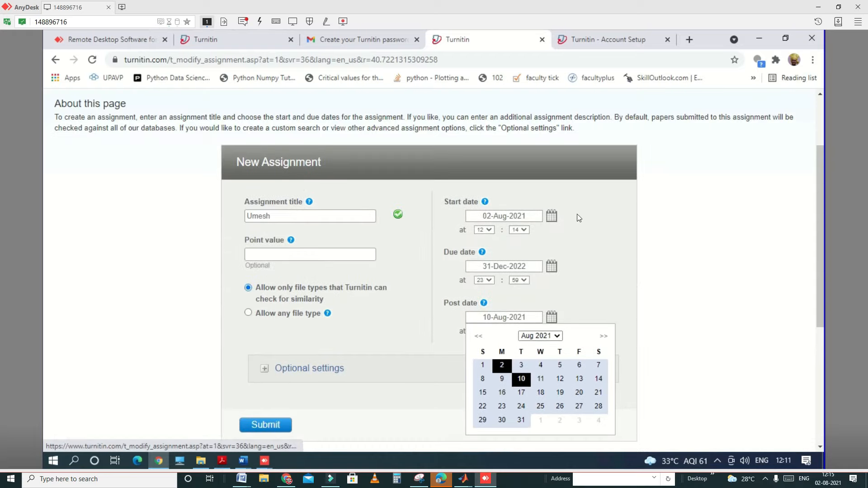
pyautogui.click(602, 337)
pyautogui.click(602, 337)
pyautogui.click(601, 337)
pyautogui.click(602, 337)
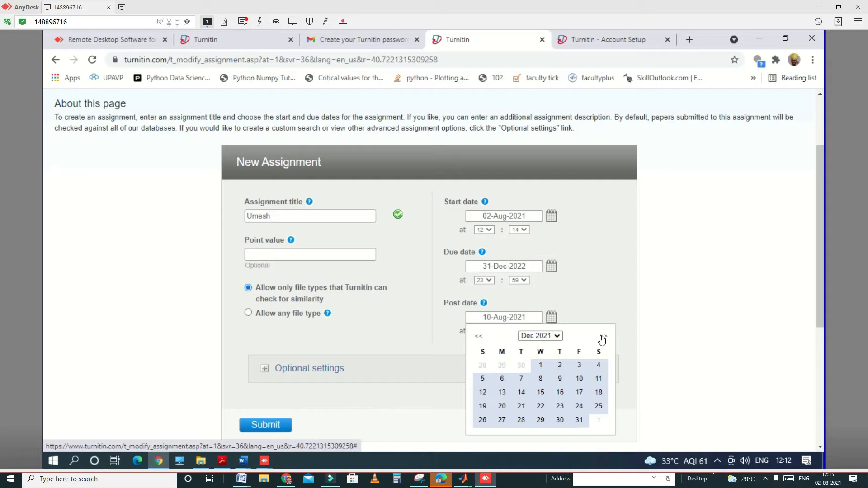
pyautogui.click(602, 337)
pyautogui.click(602, 336)
pyautogui.click(602, 337)
pyautogui.click(602, 337)
pyautogui.click(602, 337)
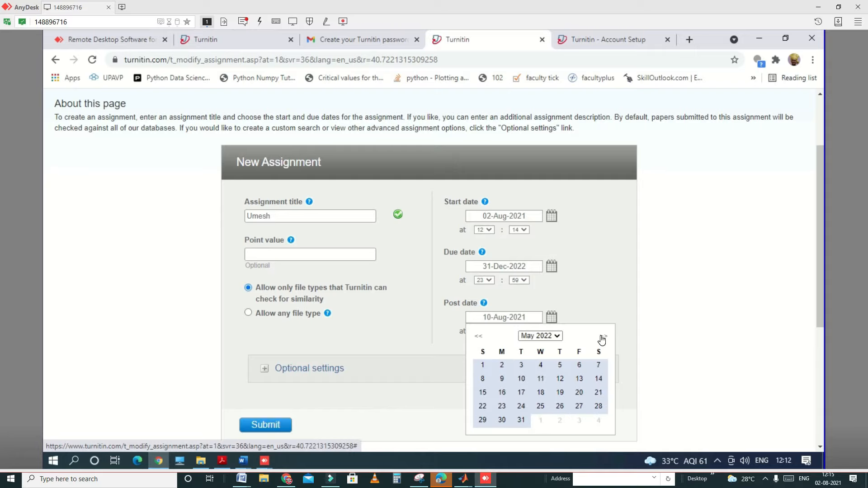
pyautogui.click(601, 337)
pyautogui.click(602, 337)
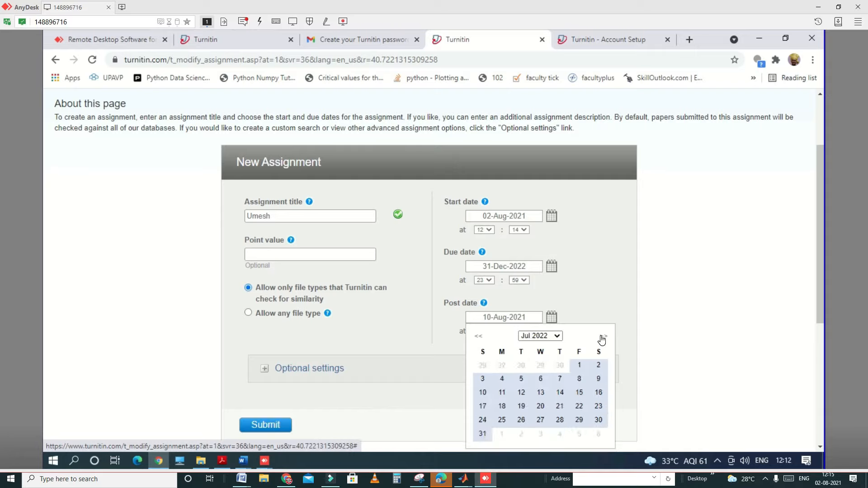
pyautogui.click(602, 338)
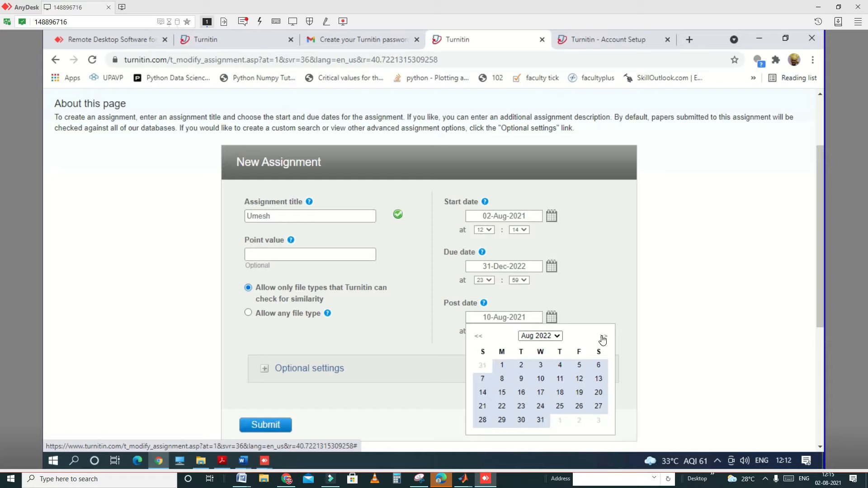
pyautogui.click(602, 337)
pyautogui.click(602, 337)
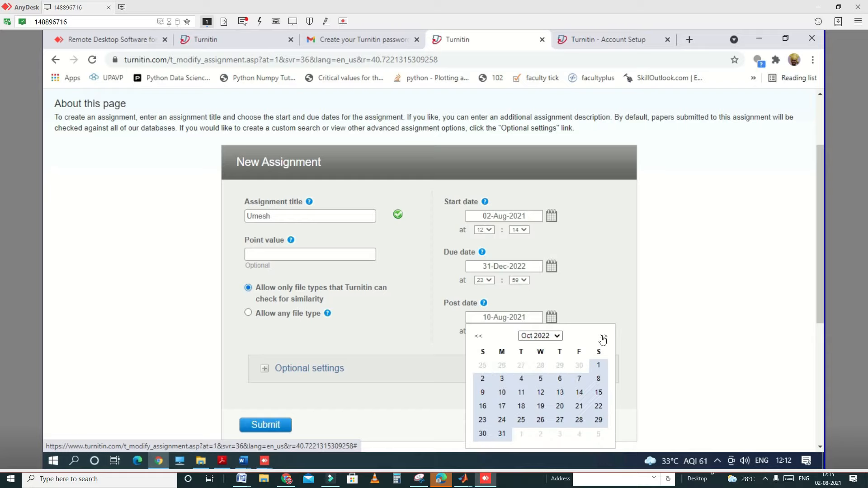
pyautogui.click(602, 337)
pyautogui.click(601, 337)
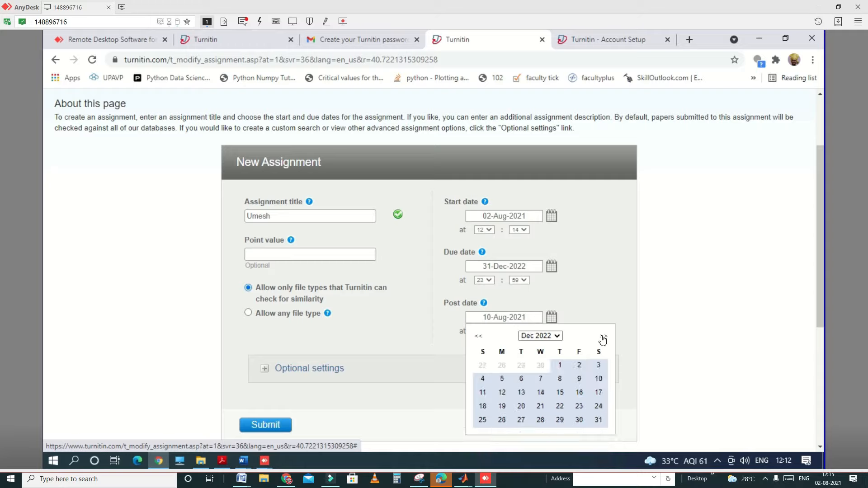
pyautogui.click(602, 337)
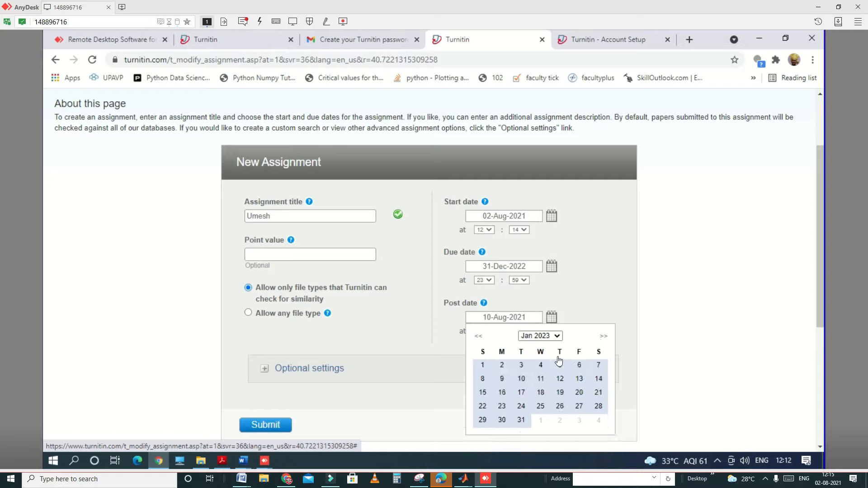
pyautogui.click(521, 421)
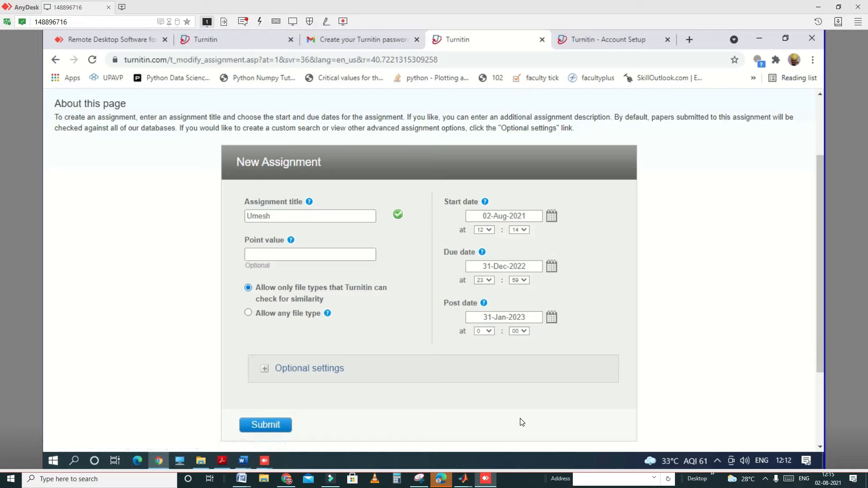
# Step: Expand the assignment's optional settings and set papers to be submitted to no repository
pyautogui.click(265, 366)
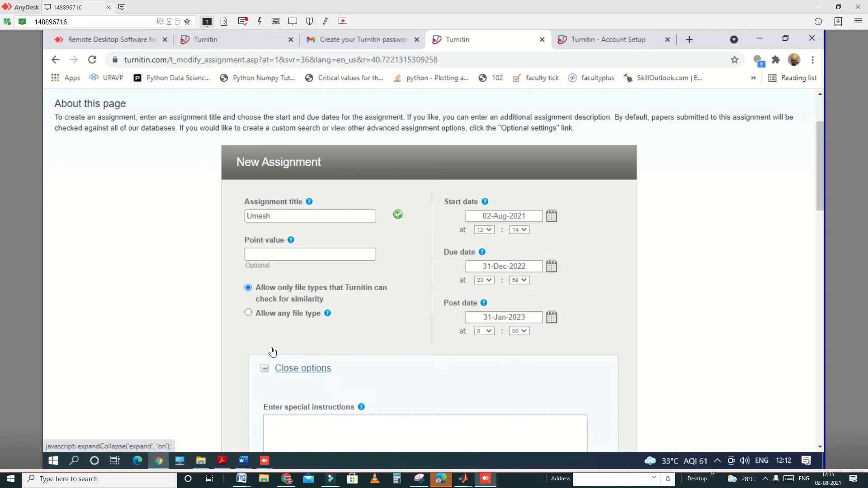
pyautogui.scroll(-6, 272, 348)
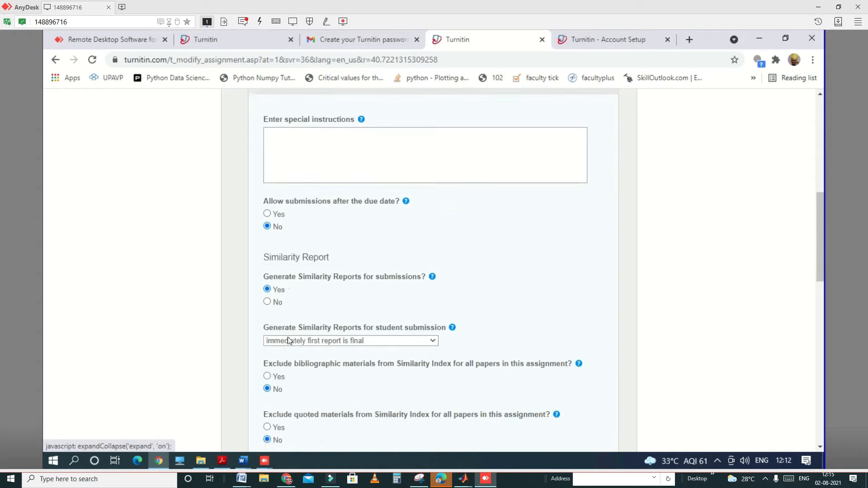
pyautogui.scroll(-5, 288, 340)
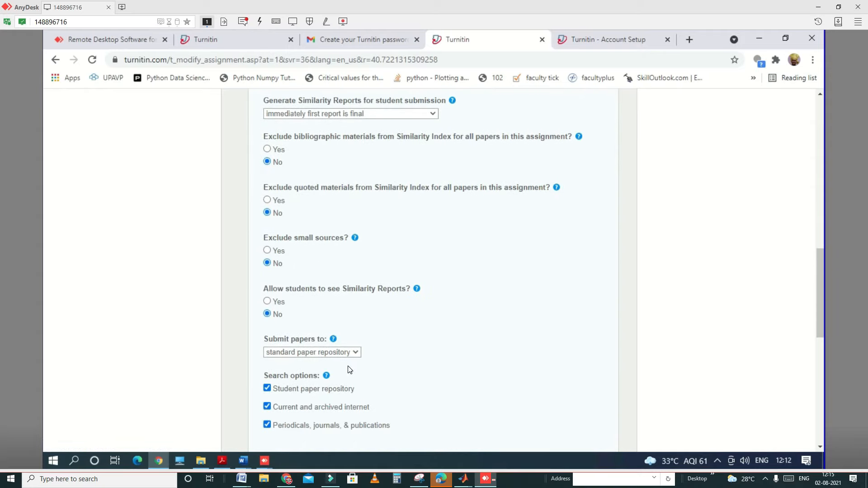
pyautogui.click(345, 356)
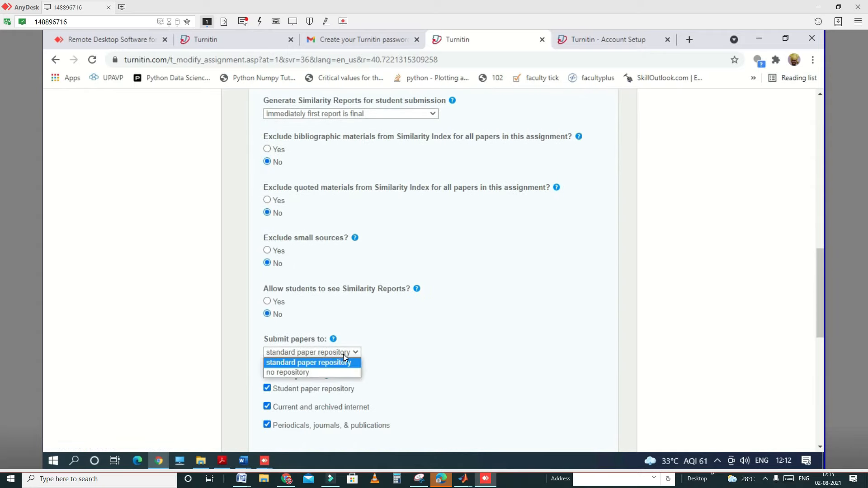
pyautogui.click(299, 374)
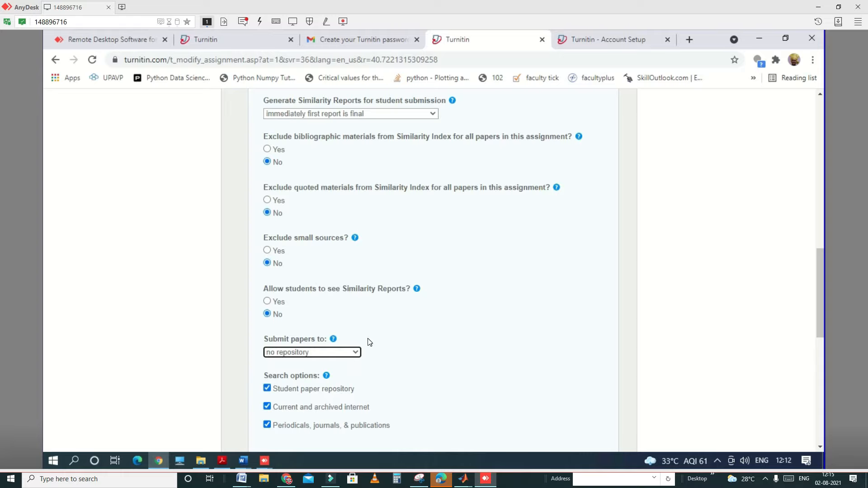
# Step: Submit the new assignment and accept the warning about its post date
pyautogui.scroll(-2, 804, 290)
pyautogui.scroll(-3, 822, 275)
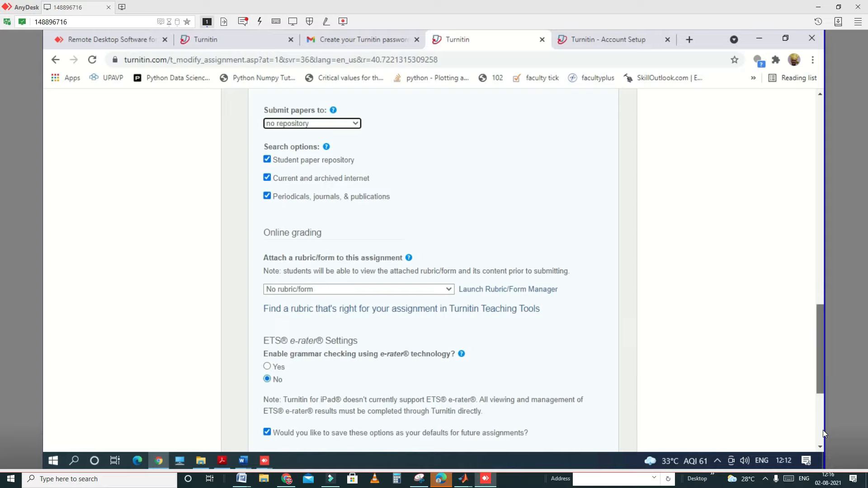
pyautogui.scroll(-4, 823, 434)
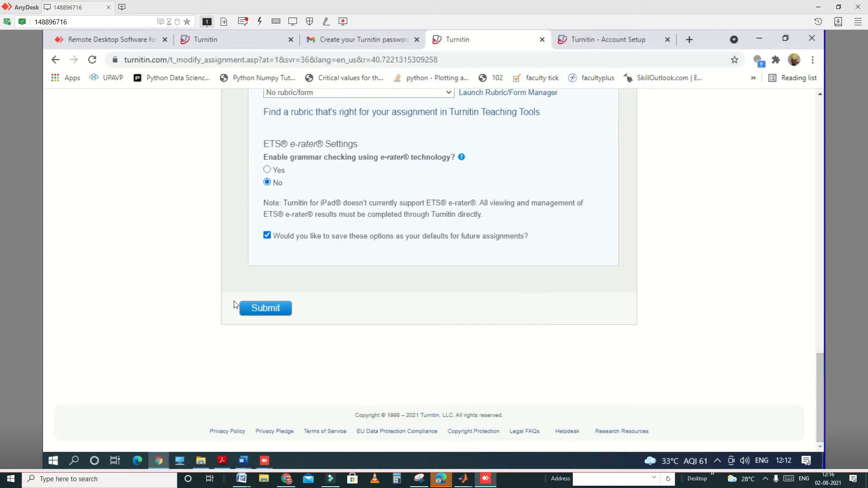
pyautogui.click(255, 311)
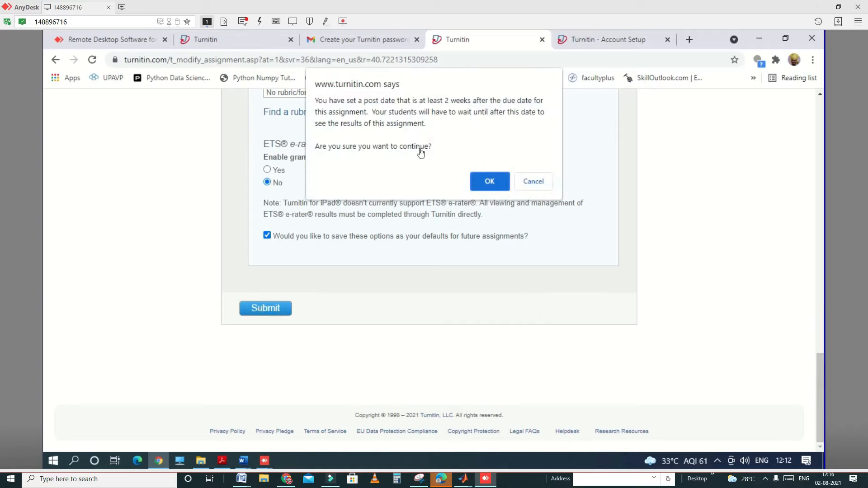
pyautogui.click(494, 179)
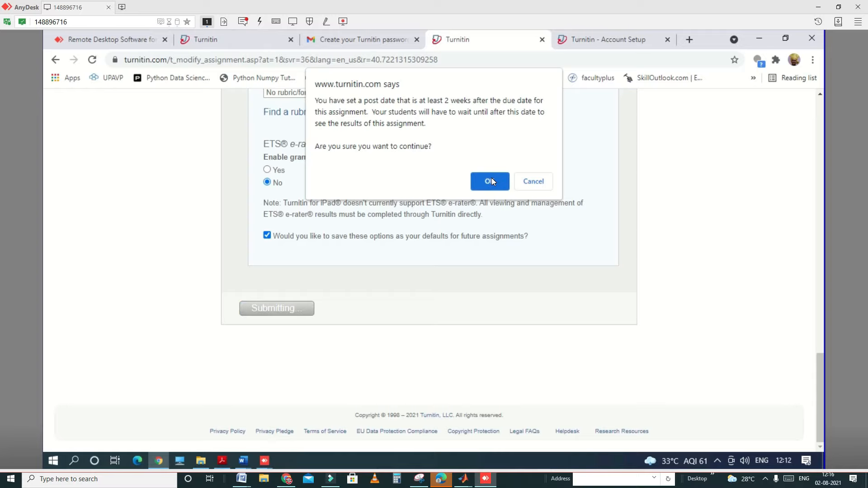
pyautogui.click(492, 181)
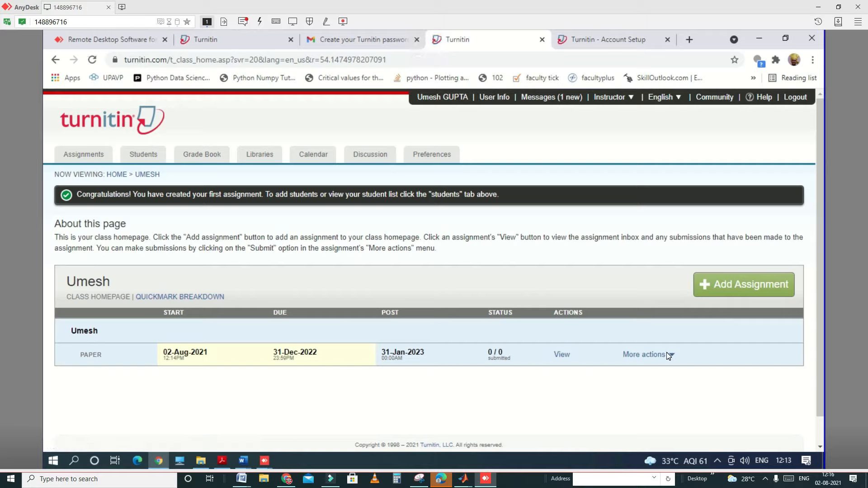
# Step: Open the created assignment's settings for editing and, in the optional settings, allow students to see Similarity Reports
pyautogui.click(669, 357)
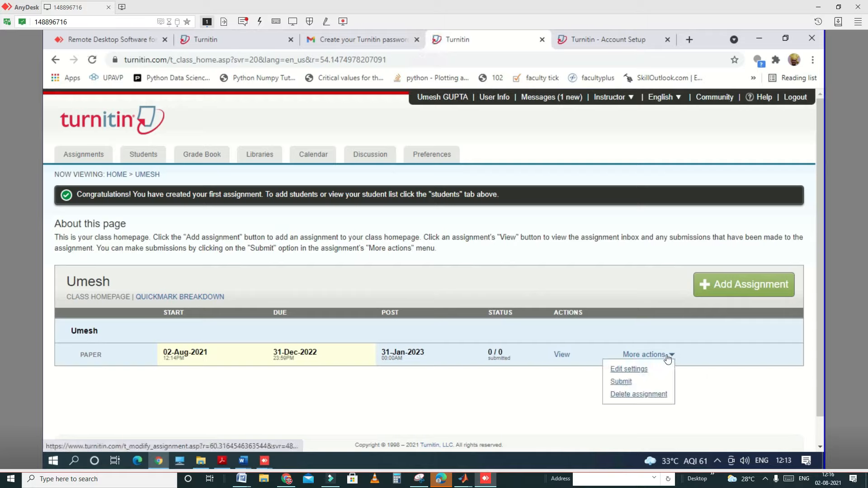
pyautogui.click(621, 373)
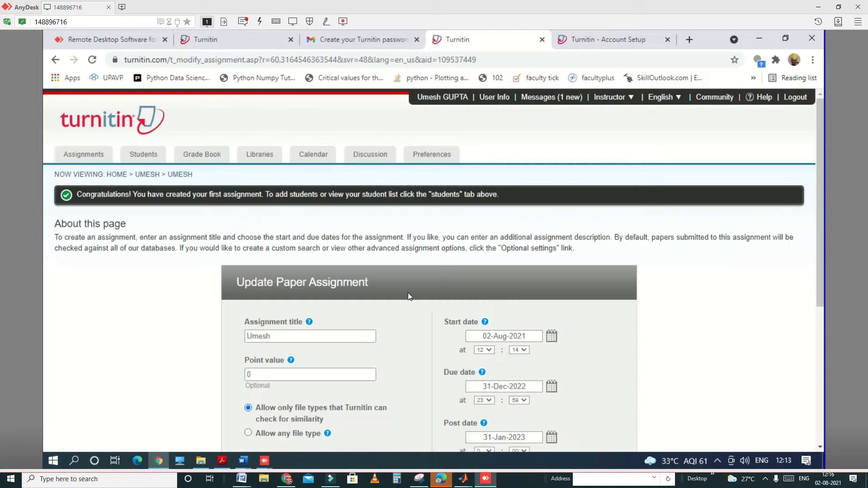
pyautogui.scroll(-5, 407, 297)
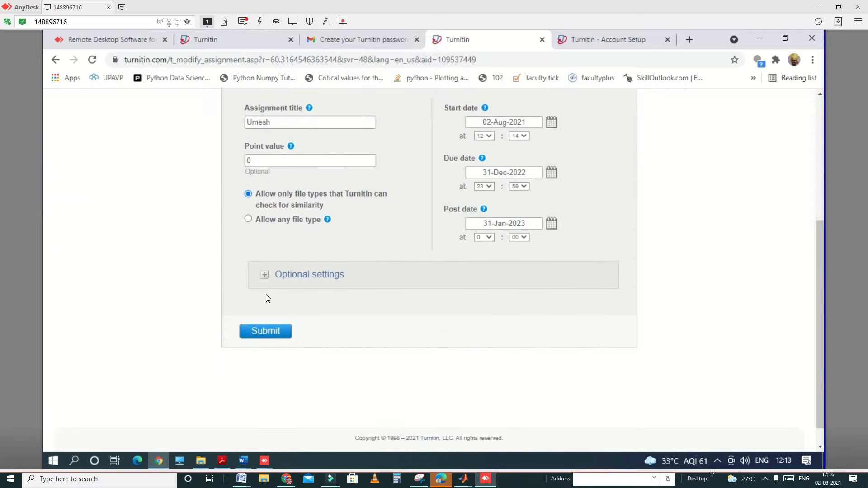
pyautogui.scroll(-1, 268, 298)
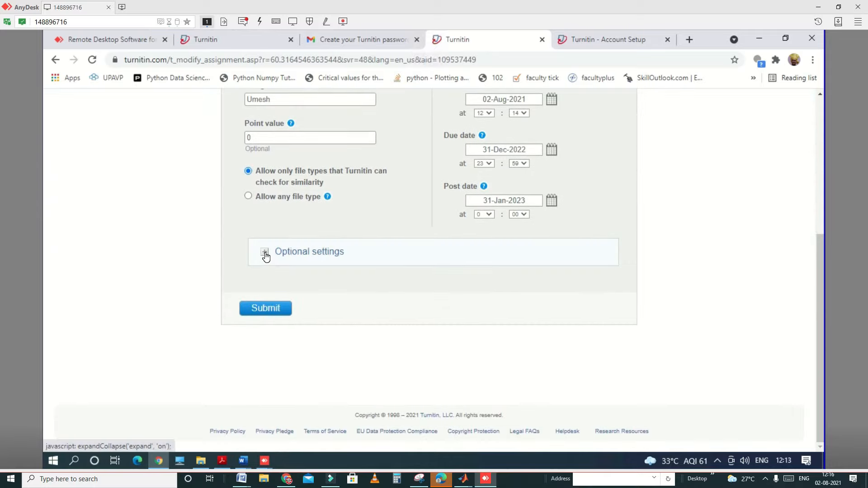
pyautogui.click(265, 253)
pyautogui.scroll(-10, 407, 348)
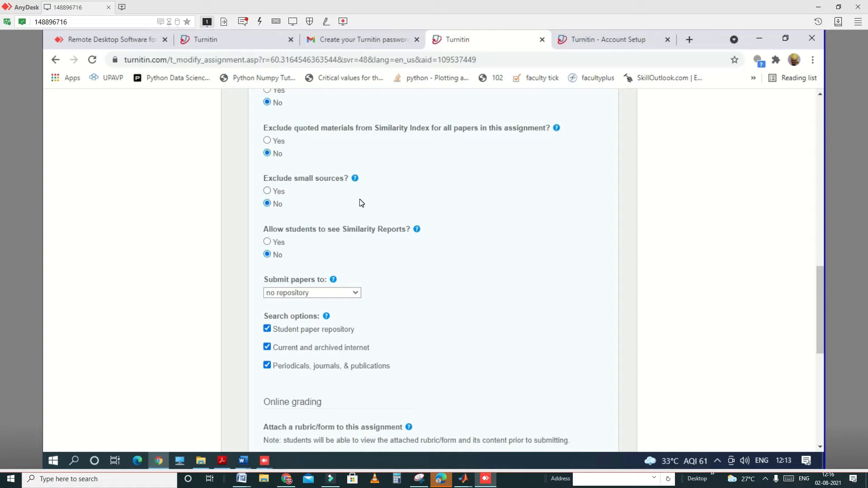
pyautogui.click(268, 242)
# Step: Allow submissions to the assignment after the due date
pyautogui.scroll(6, 417, 306)
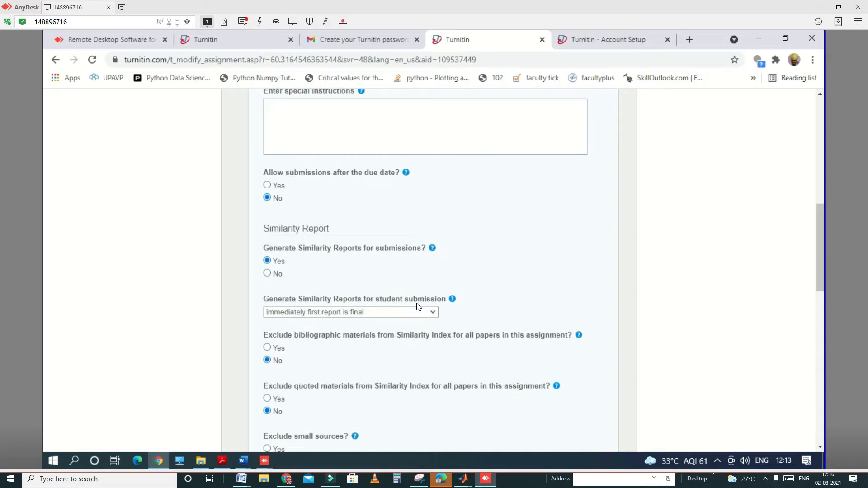
pyautogui.scroll(1, 418, 307)
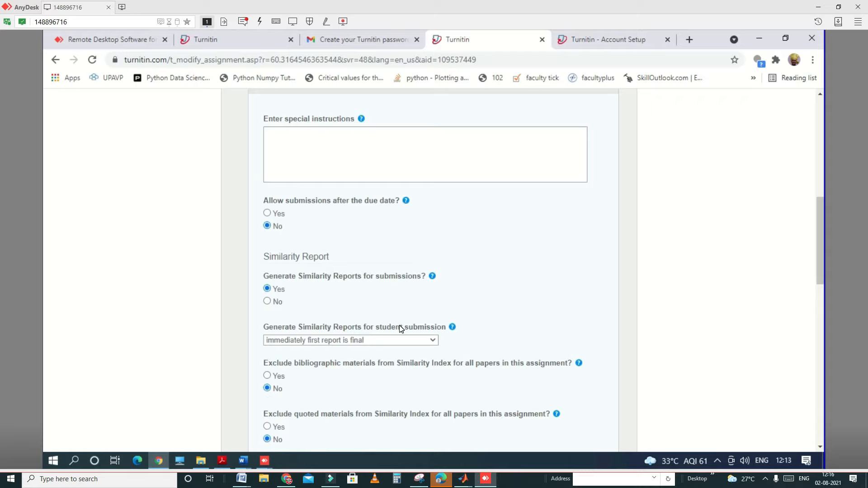
pyautogui.click(267, 214)
# Step: Review the assignment's optional settings and change the accepted submissions to allow any file type
pyautogui.scroll(-3, 390, 320)
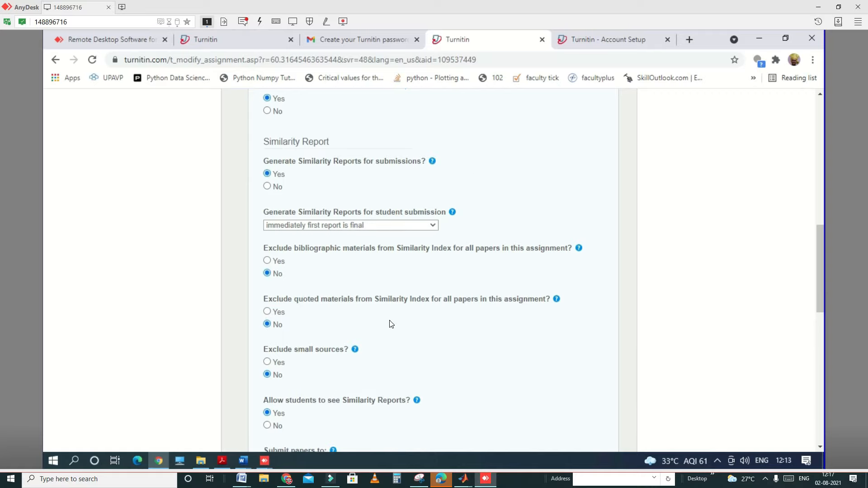
pyautogui.scroll(-5, 389, 320)
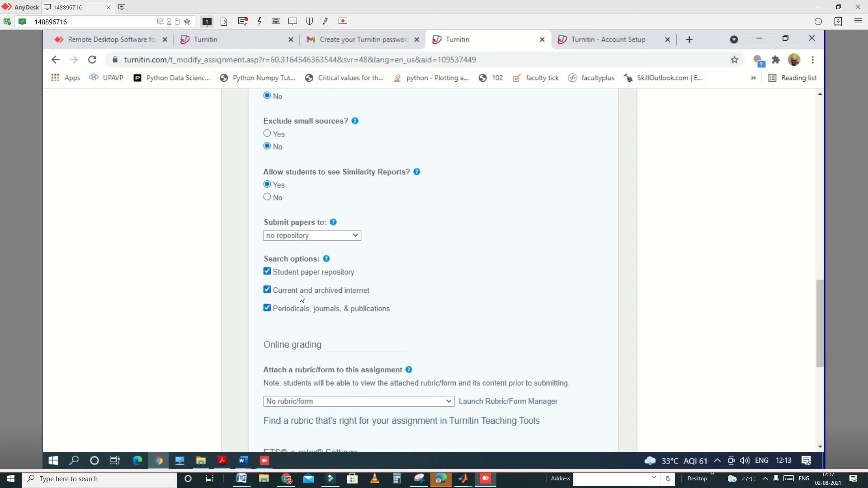
pyautogui.scroll(3, 475, 285)
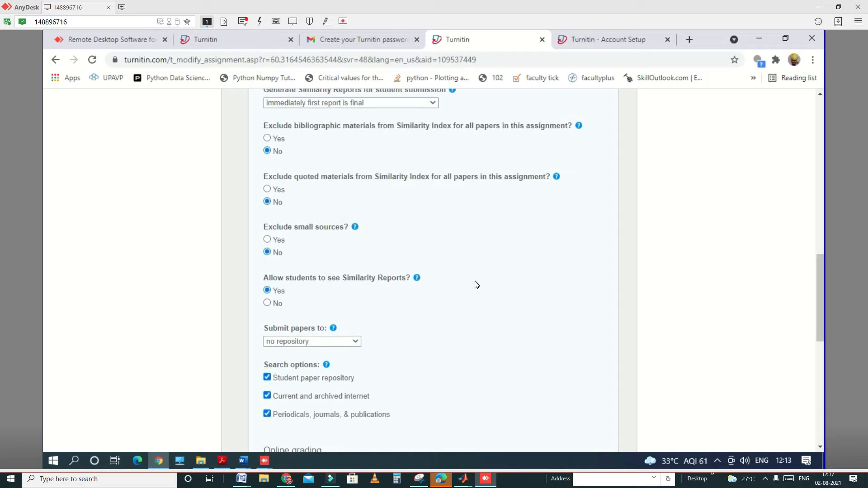
pyautogui.scroll(5, 475, 284)
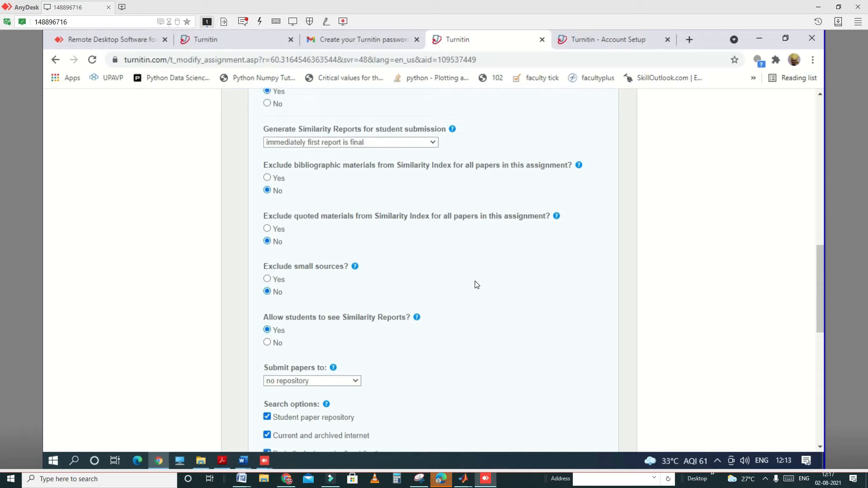
pyautogui.scroll(6, 475, 284)
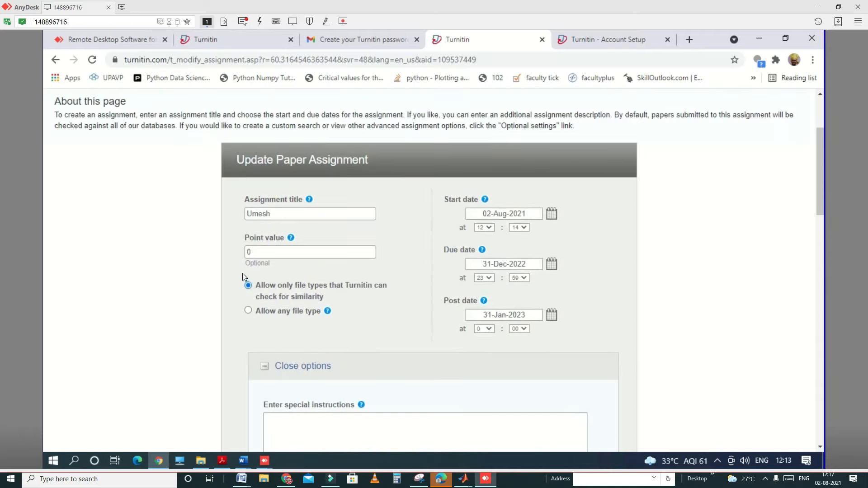
pyautogui.click(249, 311)
pyautogui.scroll(-5, 697, 305)
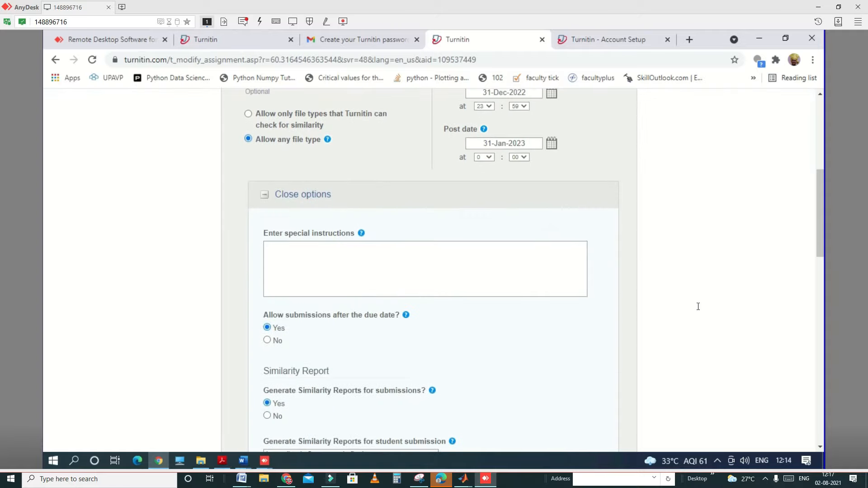
pyautogui.scroll(-2, 548, 268)
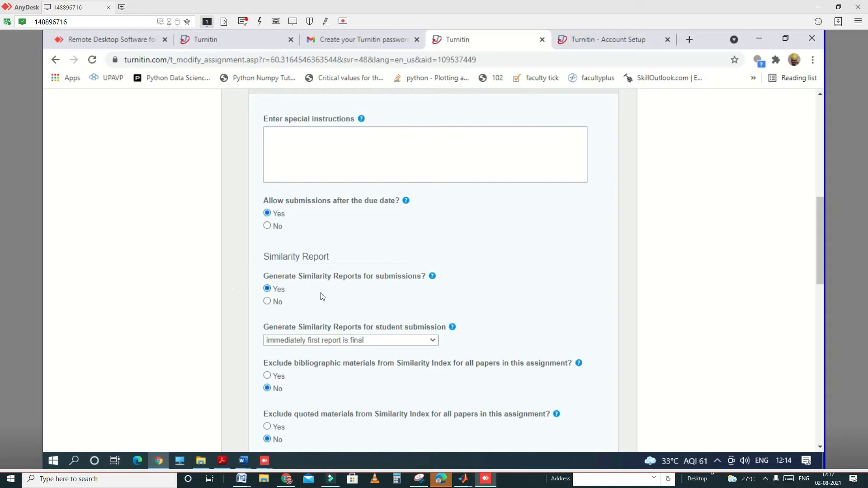
# Step: Review when Similarity Reports are generated for student submissions, plus the remaining exclusion, repository, search and grading options
pyautogui.click(371, 341)
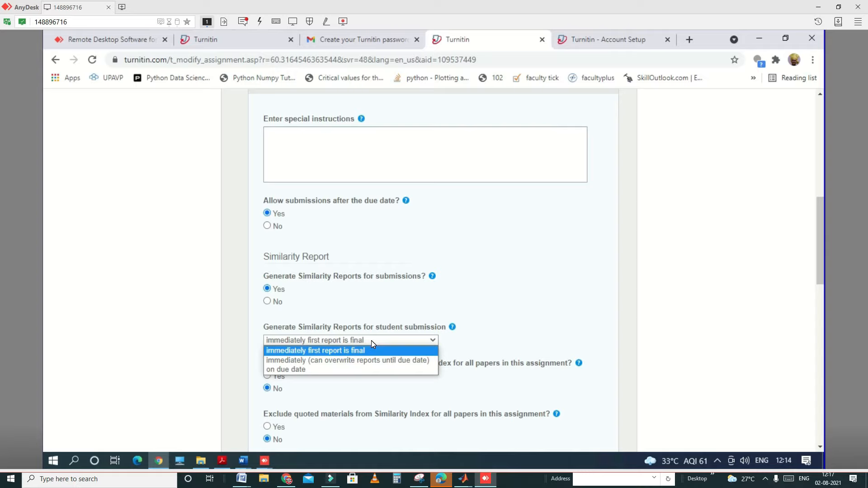
pyautogui.click(371, 341)
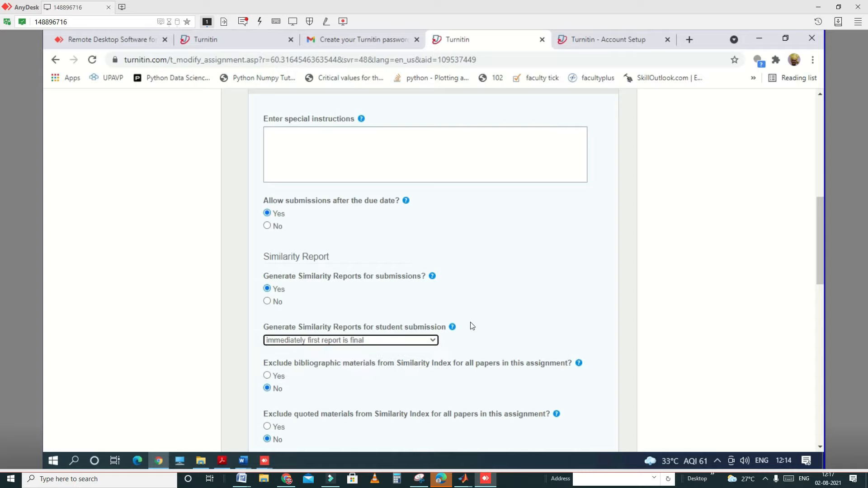
pyautogui.moveTo(476, 324)
pyautogui.scroll(-4, 474, 351)
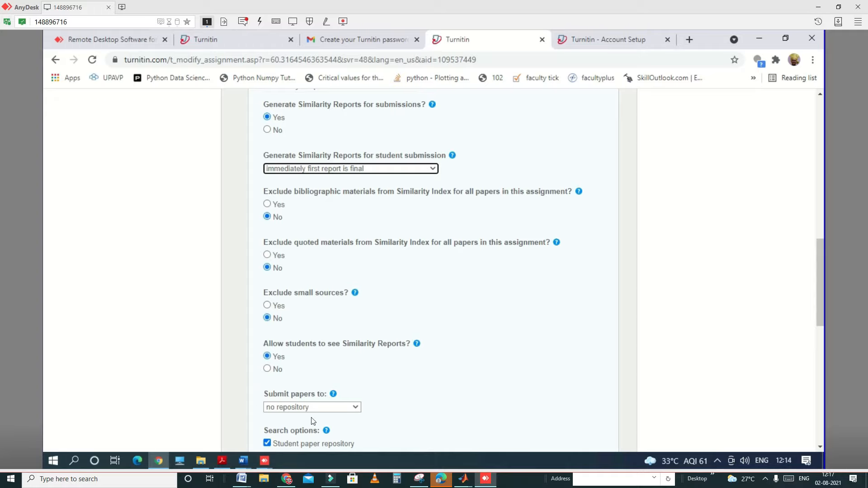
pyautogui.scroll(-4, 490, 366)
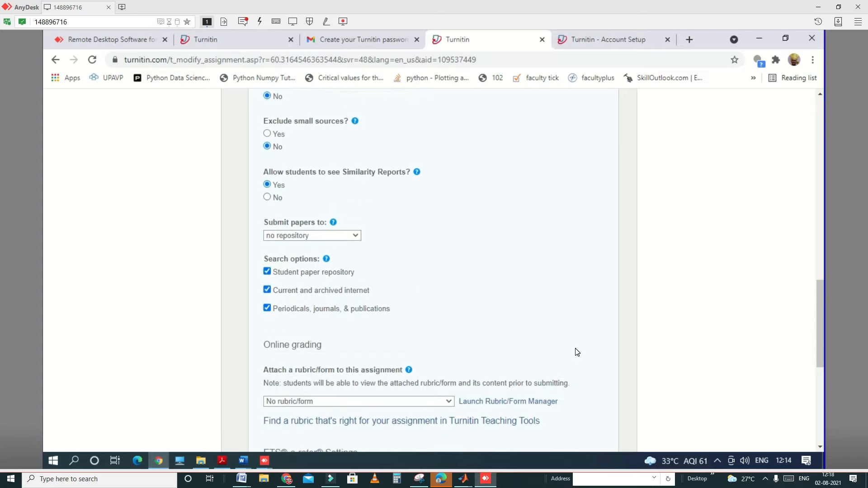
pyautogui.scroll(-5, 577, 352)
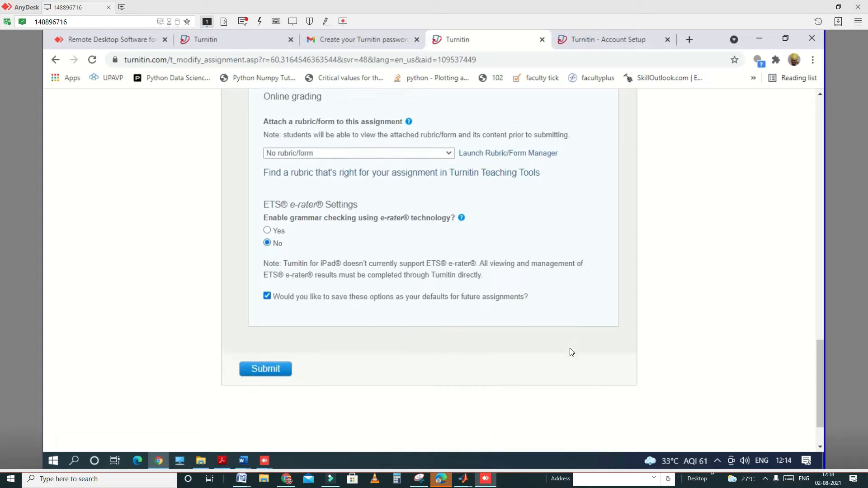
pyautogui.scroll(-1, 572, 352)
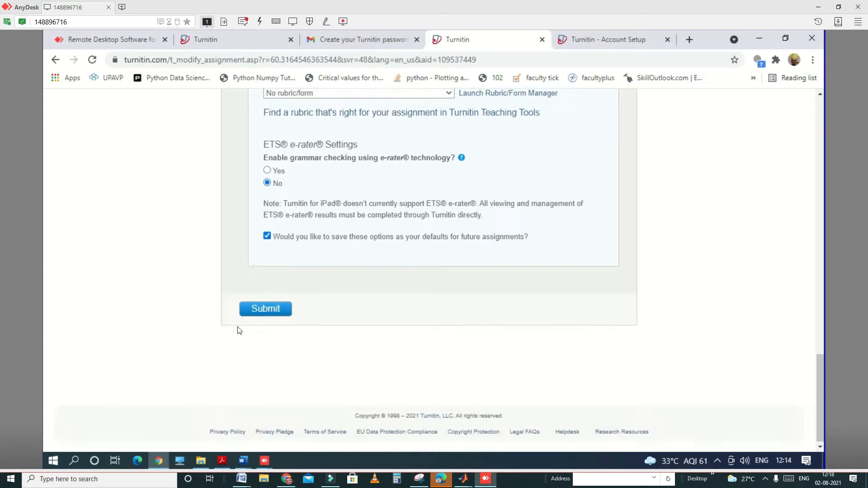
# Step: Submit the edited assignment settings and accept the warning about the post date
pyautogui.click(260, 309)
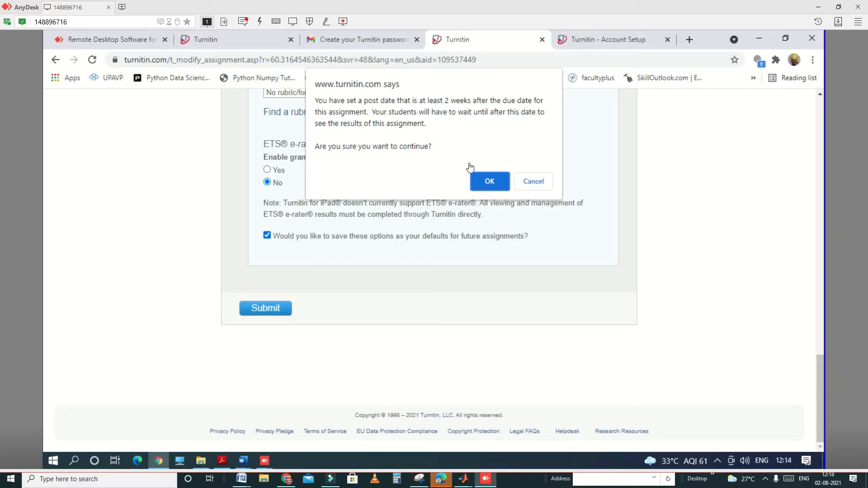
pyautogui.click(482, 180)
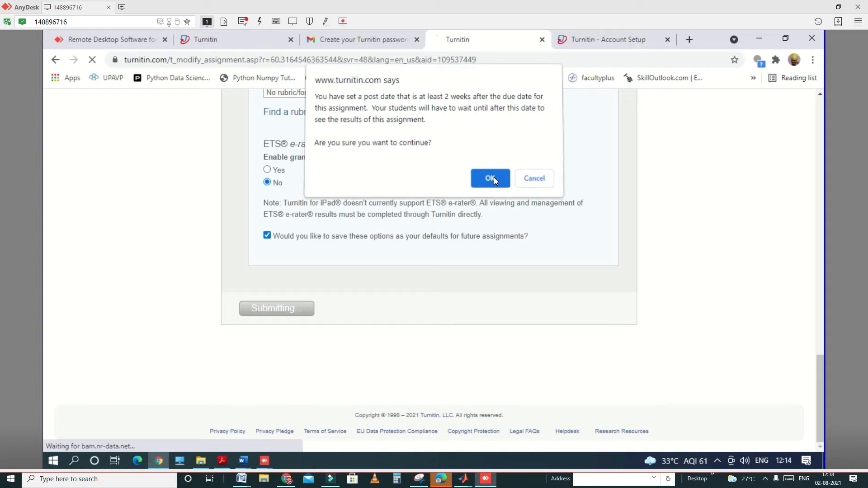
pyautogui.click(494, 180)
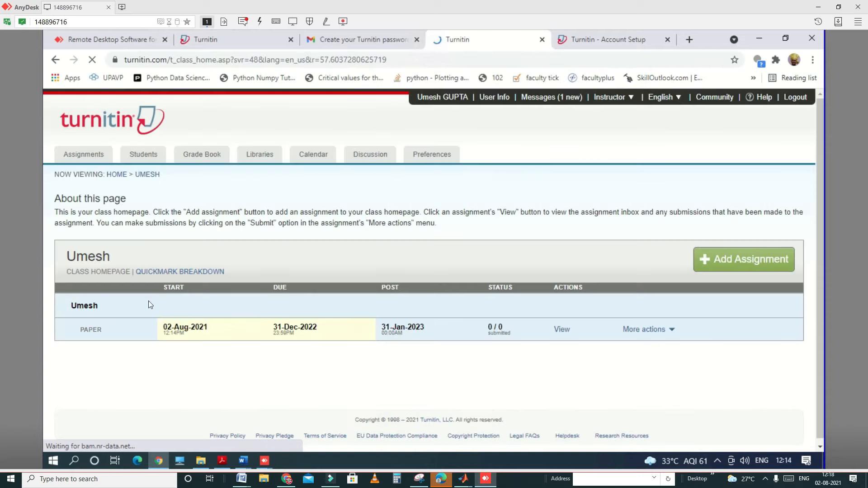
# Step: Start a submission to the class's paper assignment, keeping single file upload and a non-enrolled student as author
pyautogui.click(650, 329)
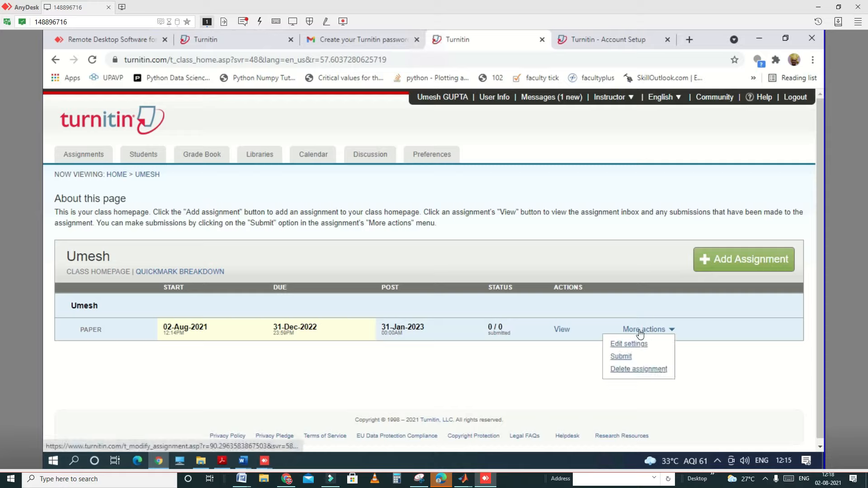
pyautogui.click(628, 358)
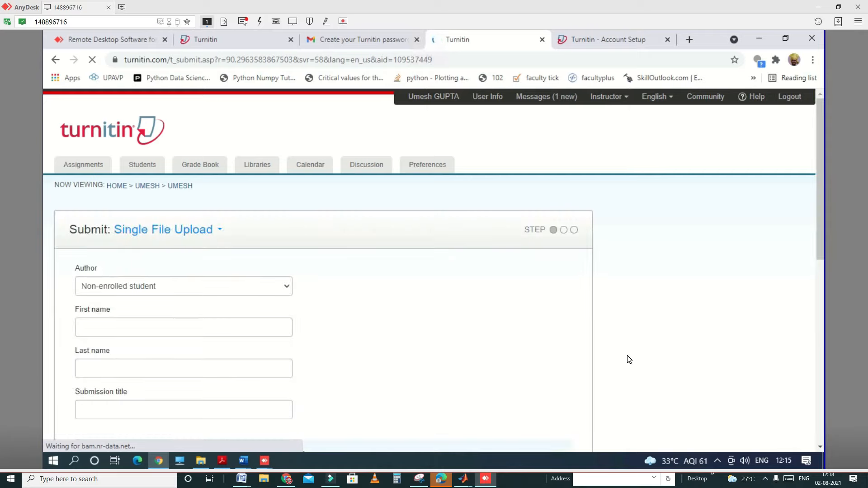
pyautogui.click(193, 234)
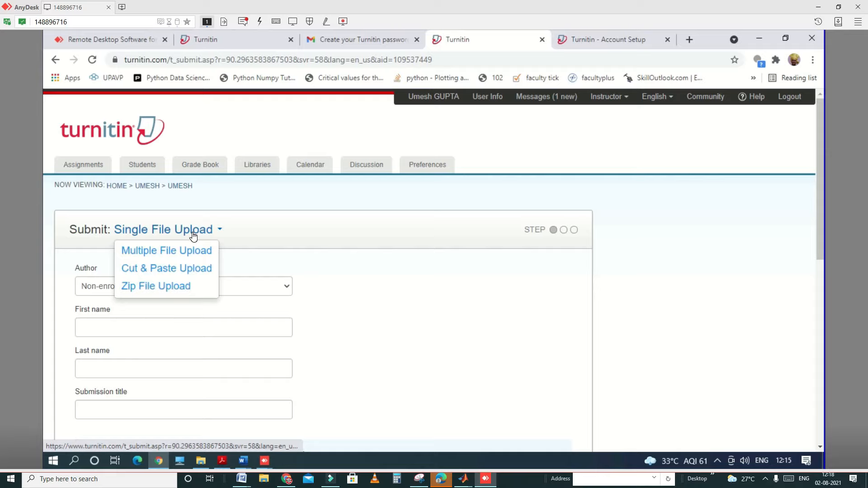
pyautogui.click(83, 296)
pyautogui.click(99, 285)
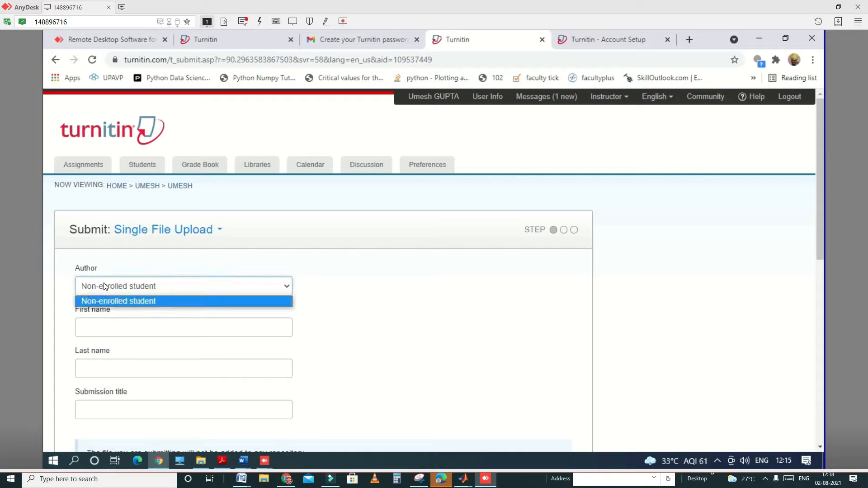
# Step: Enter the author's first and last name and set the submission title to Paper 1
pyautogui.click(92, 326)
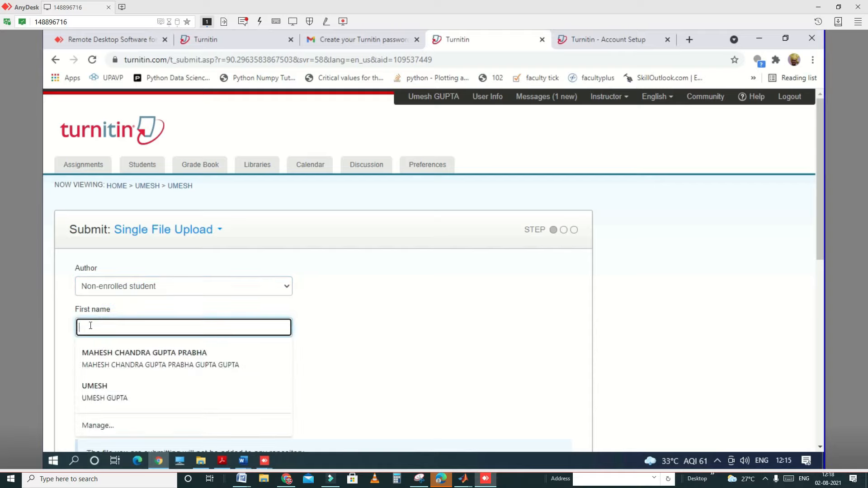
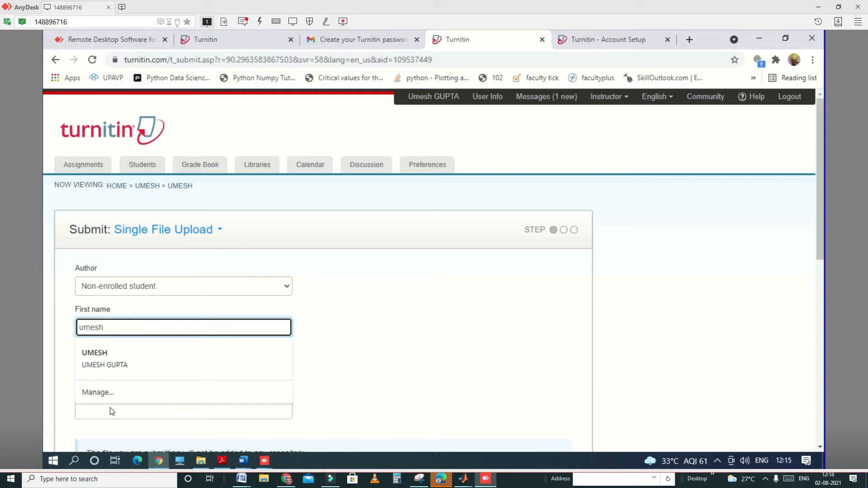
pyautogui.click(97, 410)
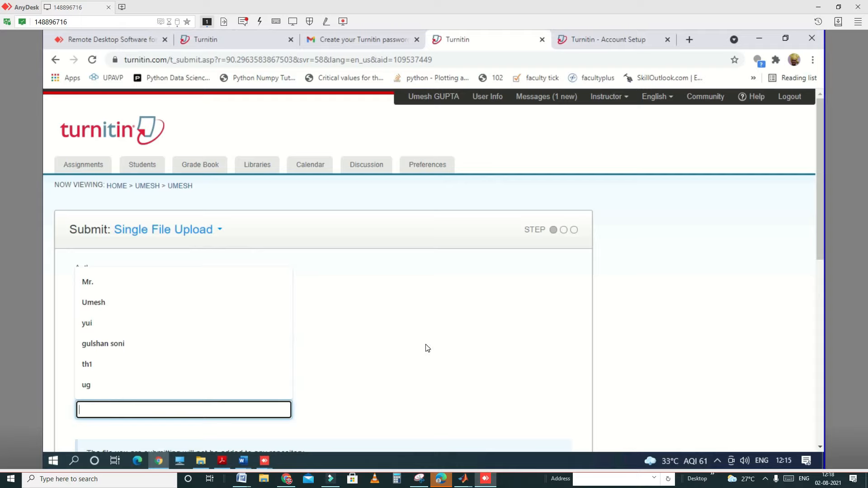
pyautogui.press('Escape')
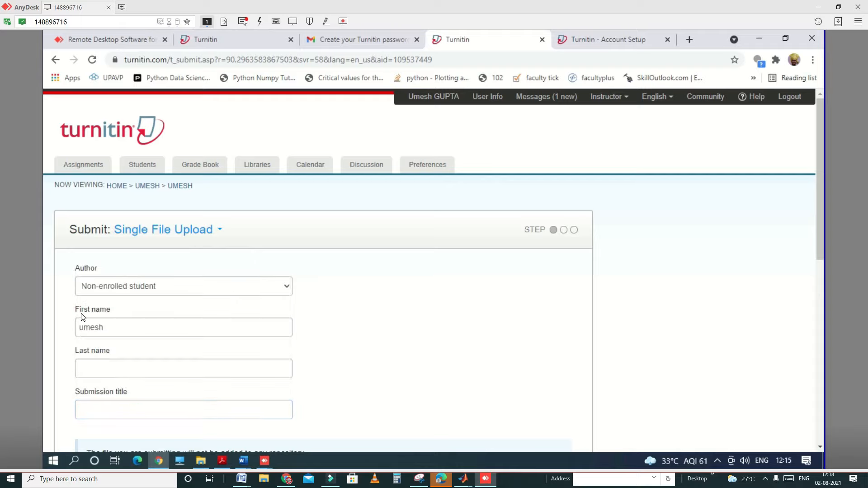
pyautogui.click(97, 370)
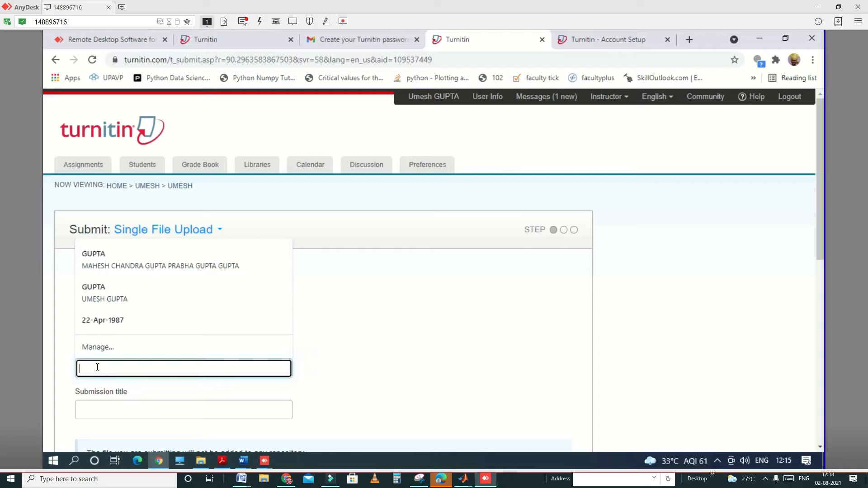
pyautogui.click(130, 407)
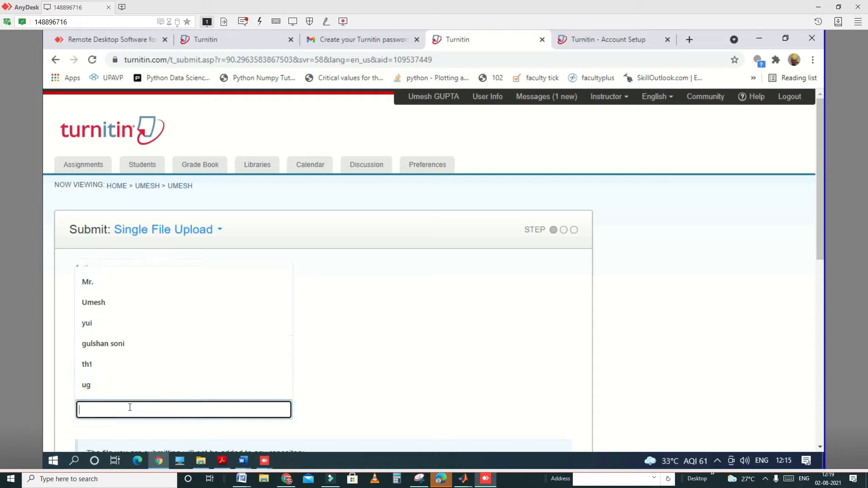
pyautogui.write('Paper 1')
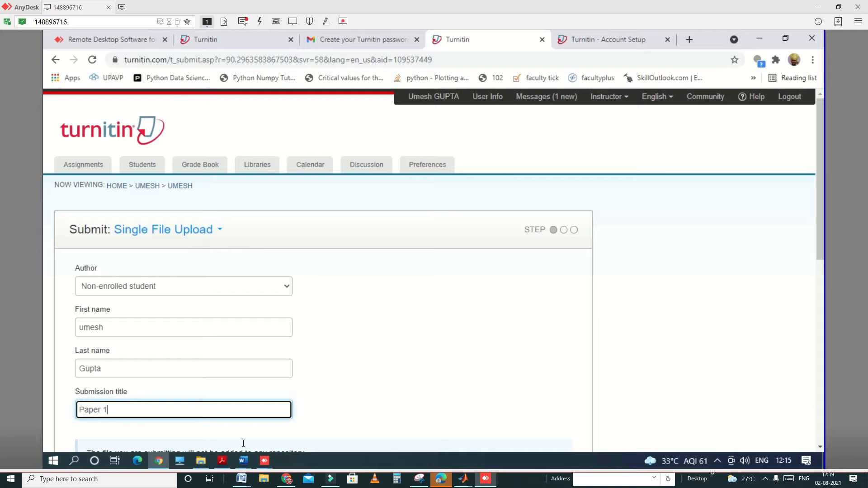
# Step: Choose "combined all chapters_1_22july 2021 (Recovered).docx" from this computer and upload it as the submission
pyautogui.scroll(-8, 379, 406)
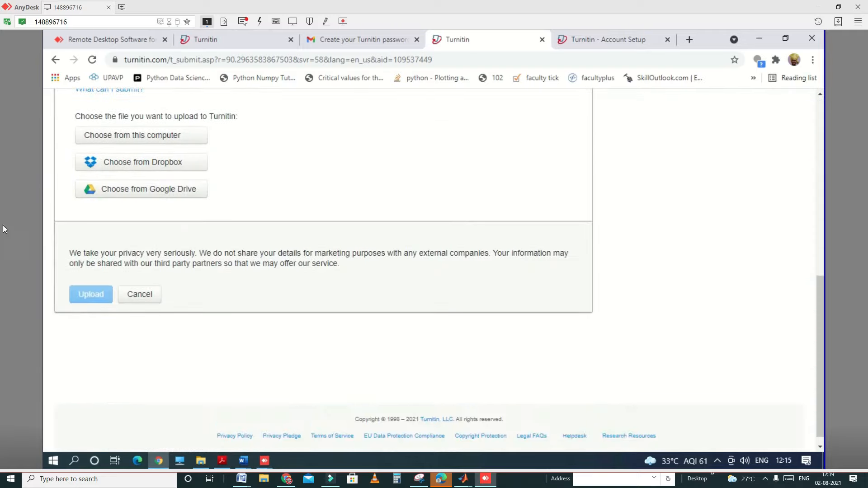
pyautogui.click(159, 125)
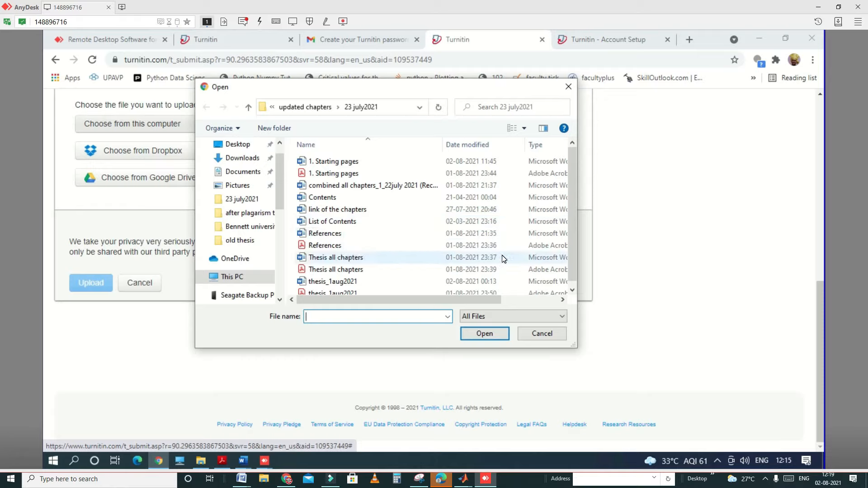
pyautogui.click(403, 187)
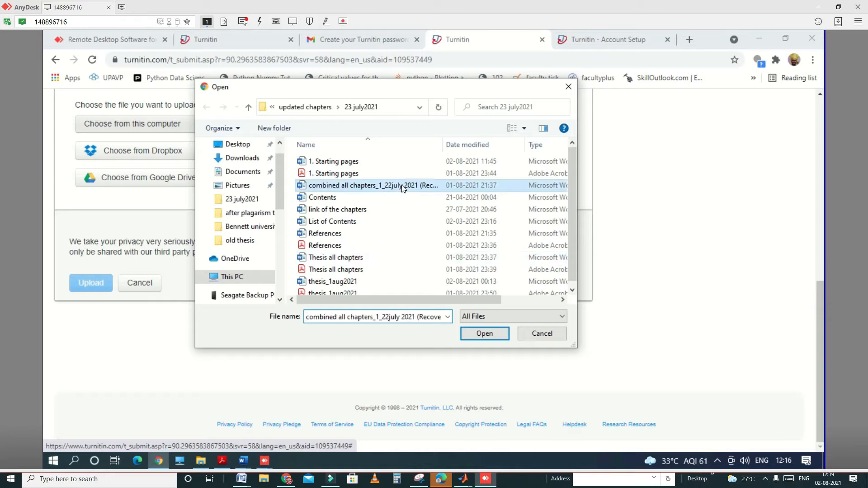
pyautogui.click(490, 332)
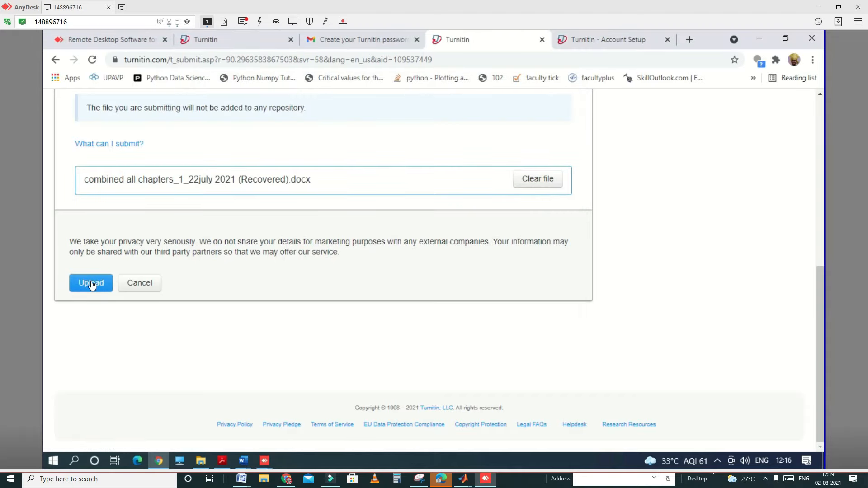
pyautogui.click(91, 283)
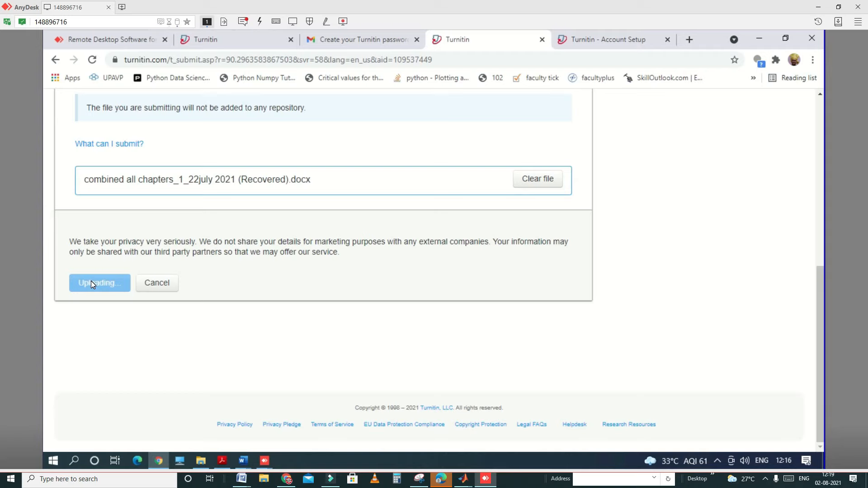
# Step: Open the ECE class and view the IJOAEM assignment's inbox of submitted papers and similarity scores
pyautogui.click(85, 252)
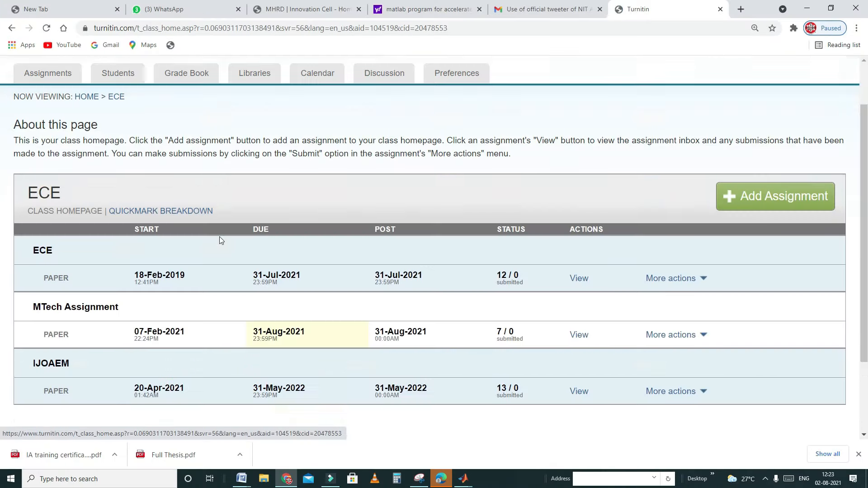
pyautogui.scroll(-3, 219, 237)
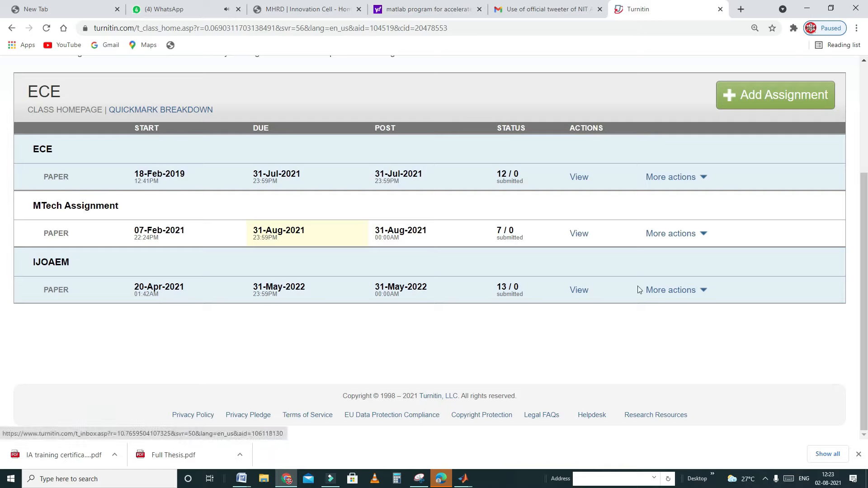
pyautogui.click(576, 292)
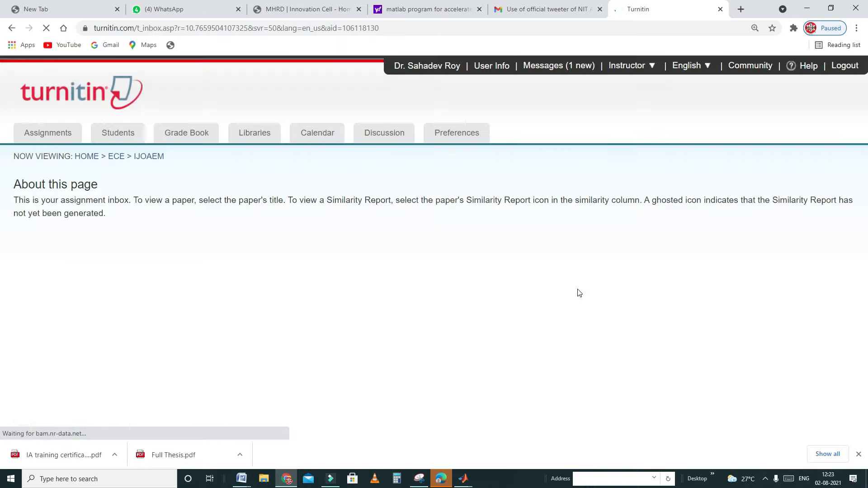
pyautogui.scroll(-3, 578, 293)
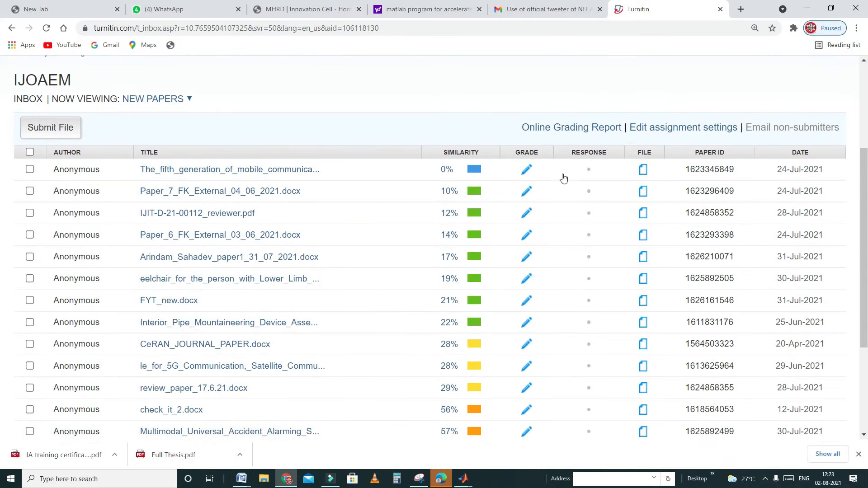
pyautogui.scroll(-3, 515, 368)
pyautogui.scroll(5, 508, 359)
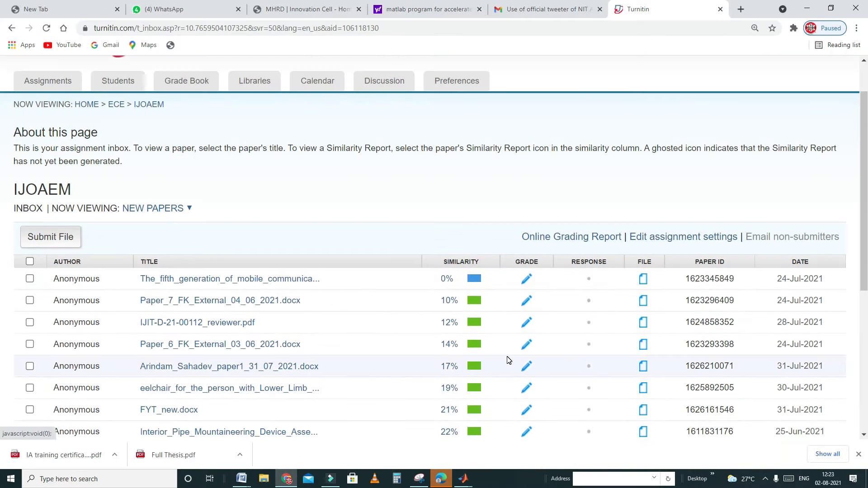
# Step: Start a multiple file upload to the IJOAEM assignment and choose the Word paper for Int. J. of Critical Infrastructures dated 24 07 2021
pyautogui.click(61, 243)
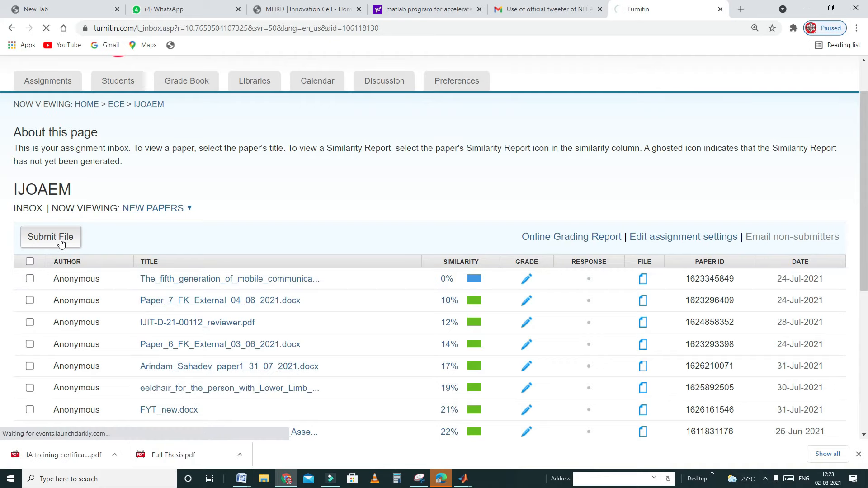
pyautogui.scroll(-4, 159, 258)
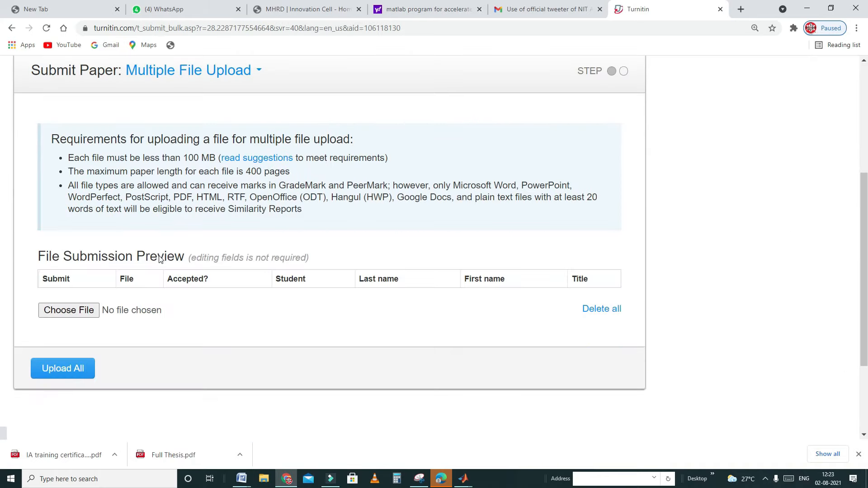
pyautogui.click(77, 311)
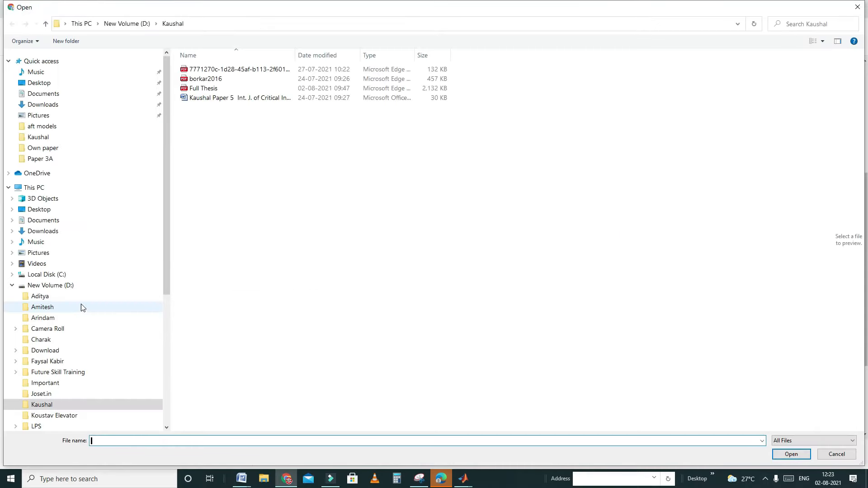
pyautogui.click(252, 97)
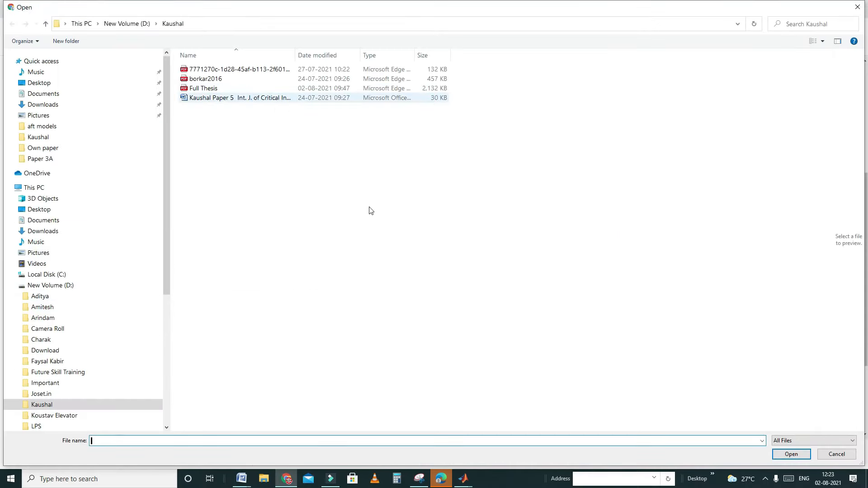
pyautogui.click(789, 454)
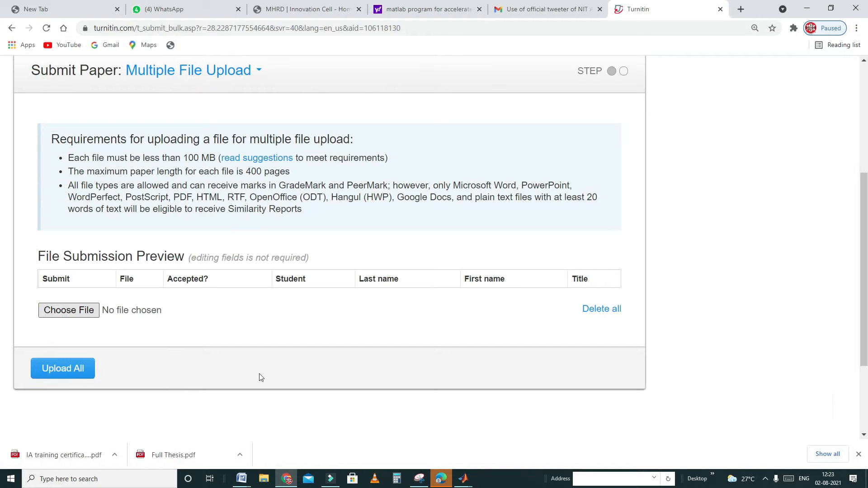
# Step: Try to upload the whole batch in the multiple file upload to the IJOAEM assignment
pyautogui.click(63, 402)
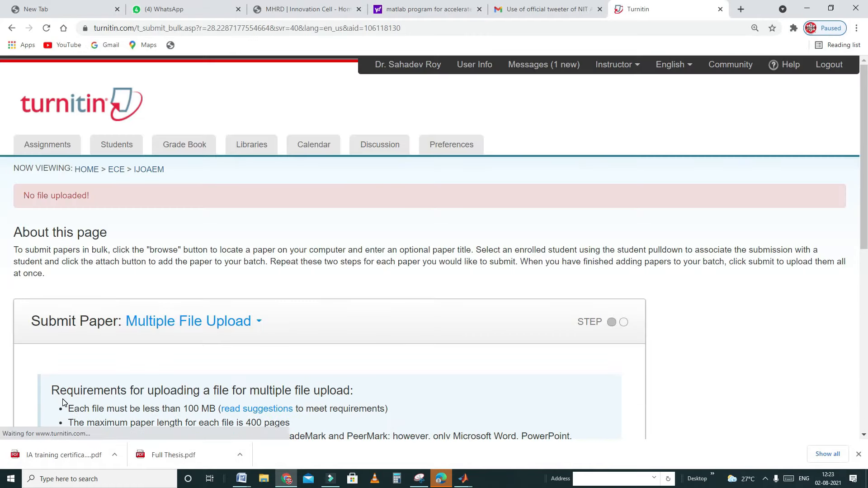
pyautogui.scroll(-7, 150, 313)
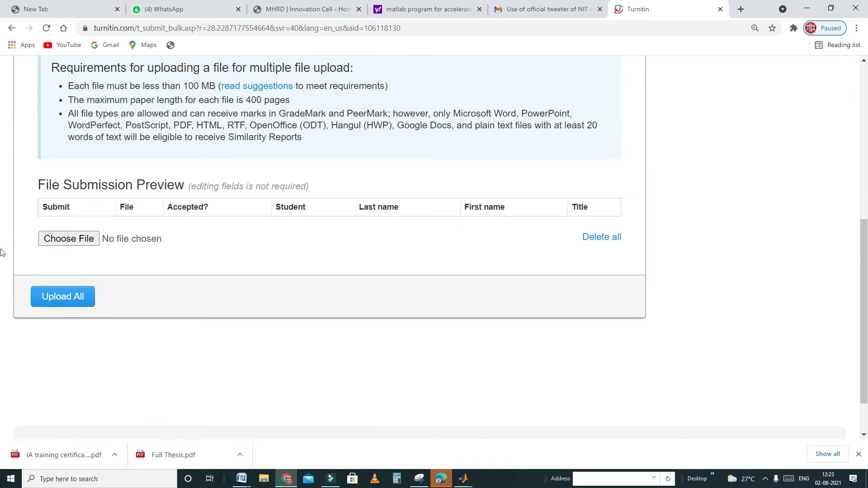
pyautogui.click(56, 298)
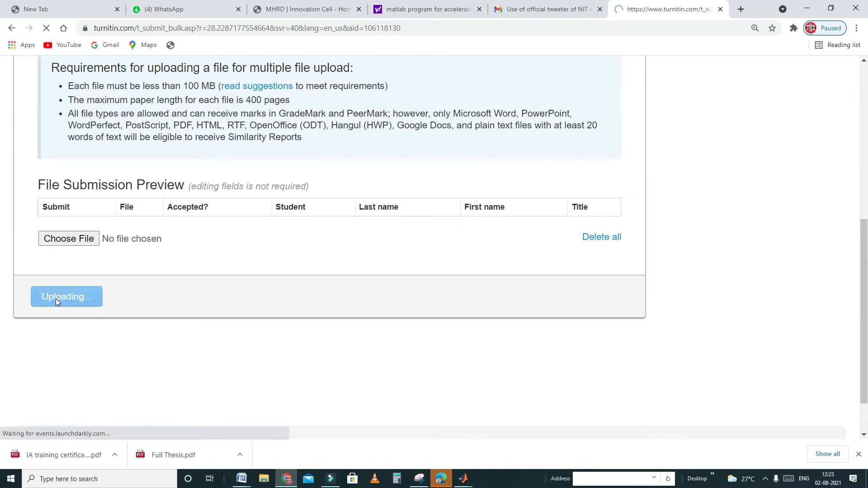
# Step: Choose the Word paper for Int. J. of Critical Infrastructures from this computer and add it to the file submission preview
pyautogui.scroll(-8, 255, 237)
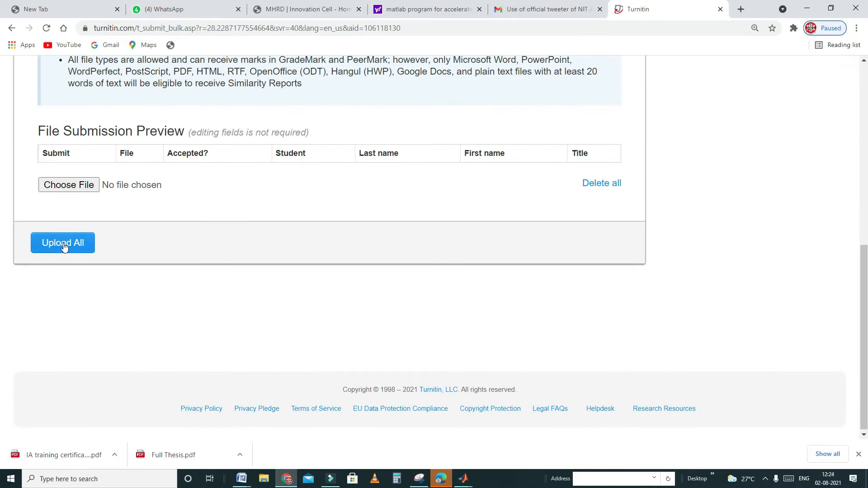
pyautogui.click(79, 187)
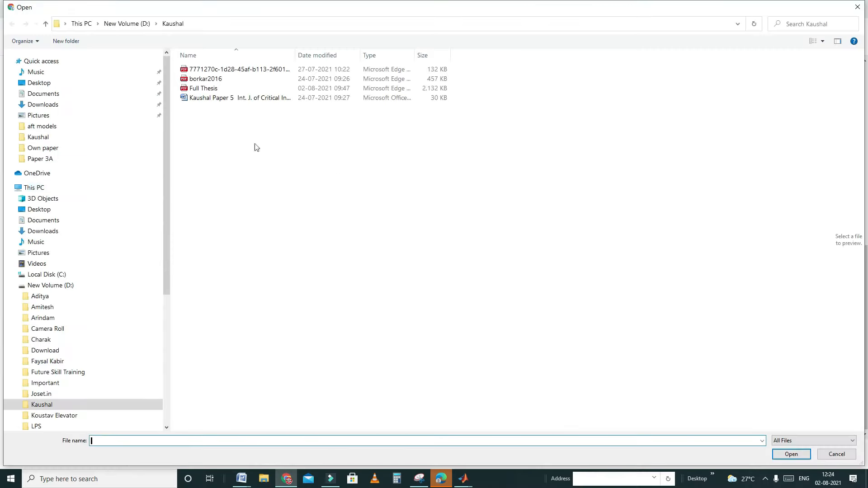
pyautogui.click(216, 99)
pyautogui.click(791, 454)
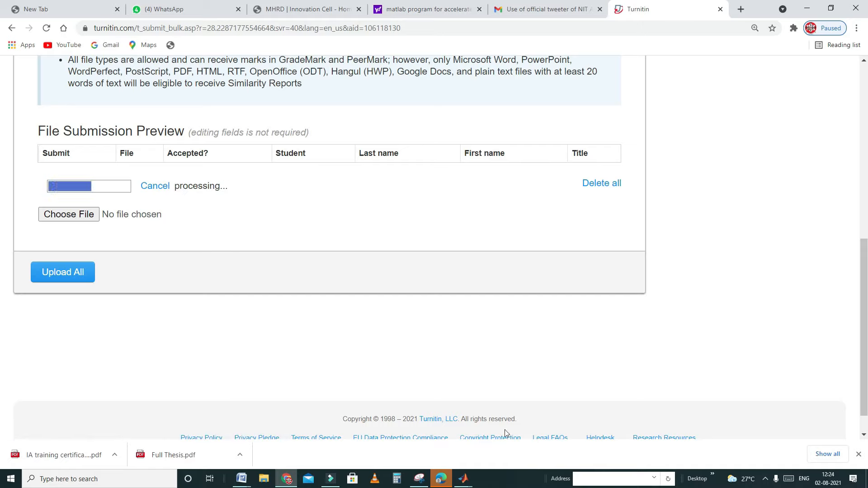
pyautogui.click(330, 478)
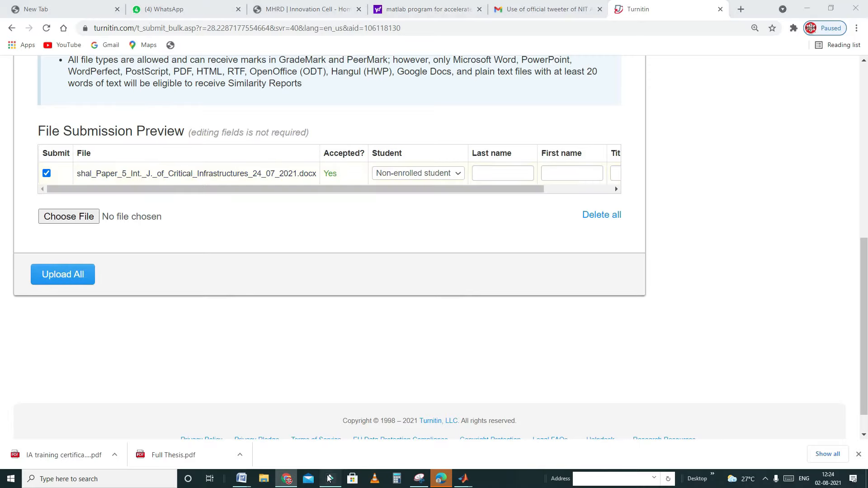
pyautogui.click(329, 478)
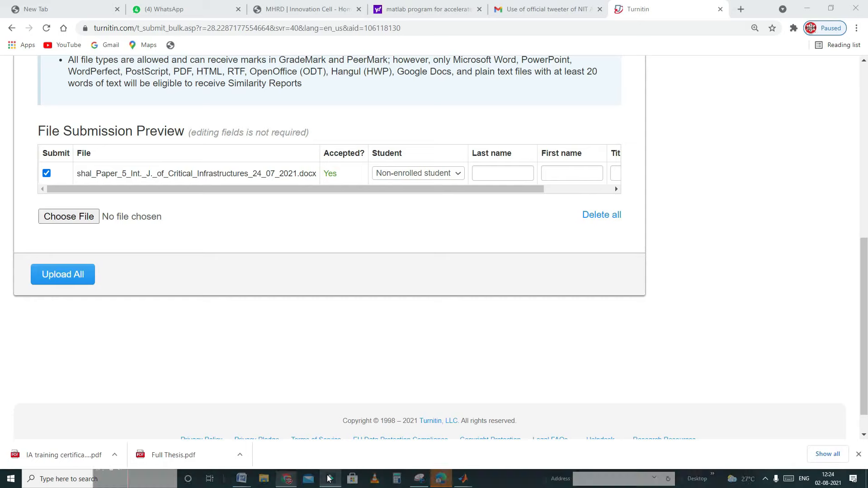
pyautogui.click(765, 480)
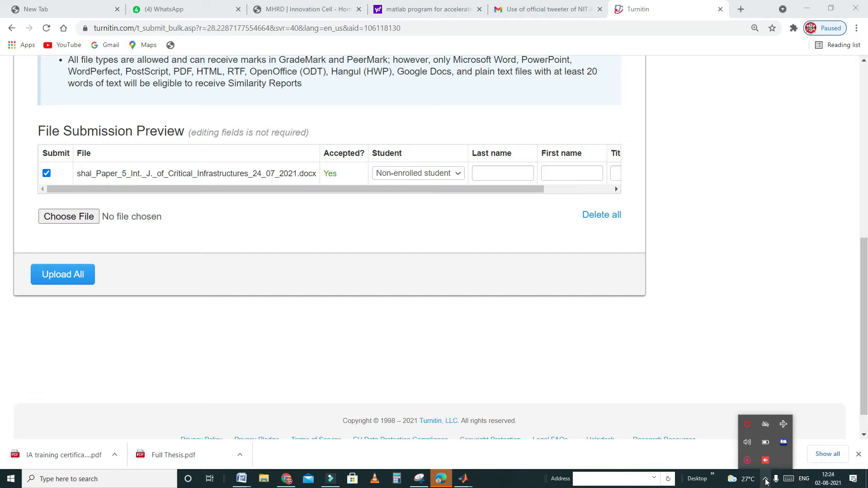
pyautogui.rightClick(747, 461)
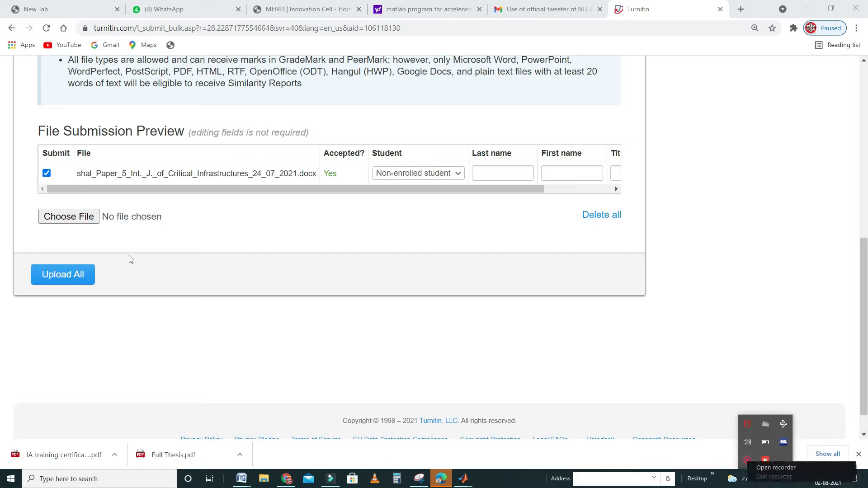
# Step: Upload the accepted Critical Infrastructures paper and confirm its submission to the IJOAEM assignment
pyautogui.click(71, 274)
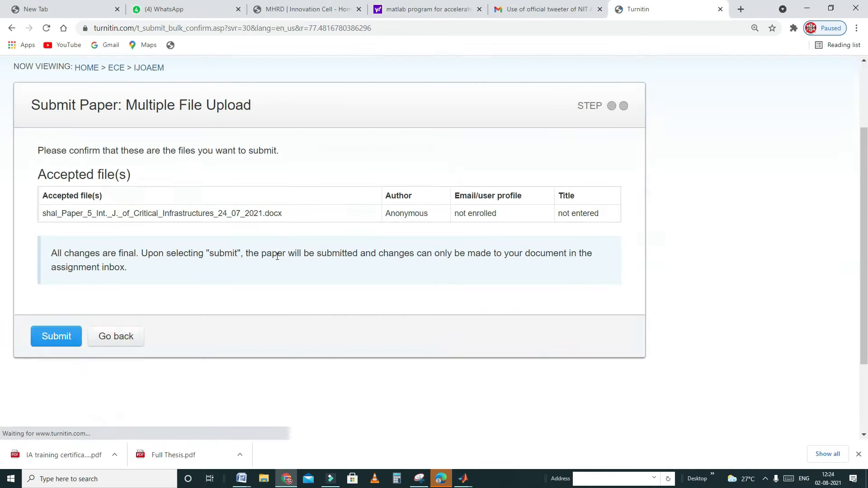
pyautogui.scroll(-3, 277, 256)
pyautogui.click(55, 230)
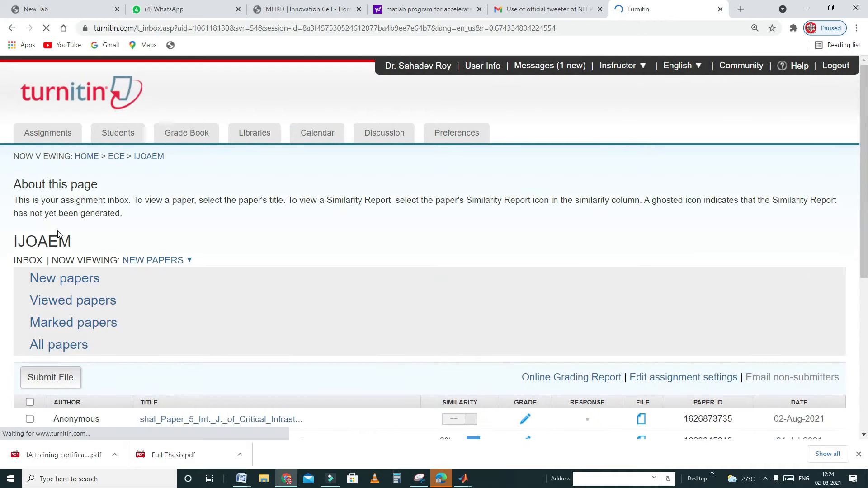
# Step: Reload the IJOAEM assignment inbox and check the similarity score of the newly submitted Critical Infrastructures paper
pyautogui.scroll(-6, 343, 219)
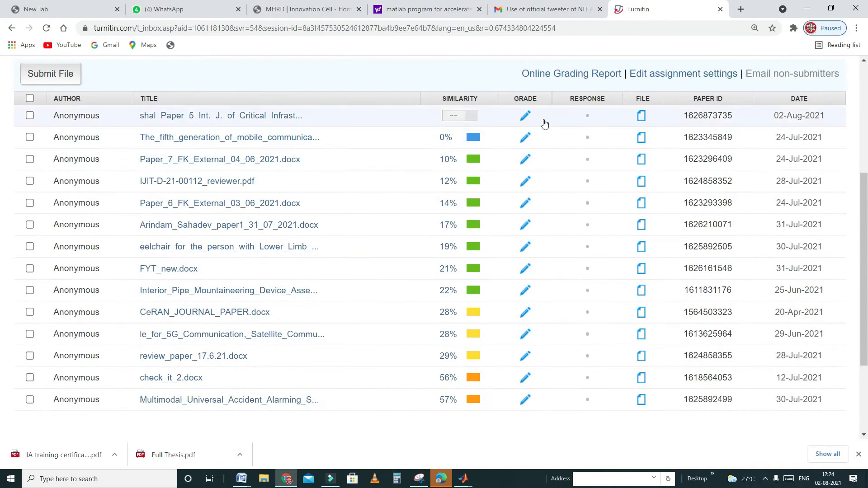
pyautogui.scroll(2, 498, 153)
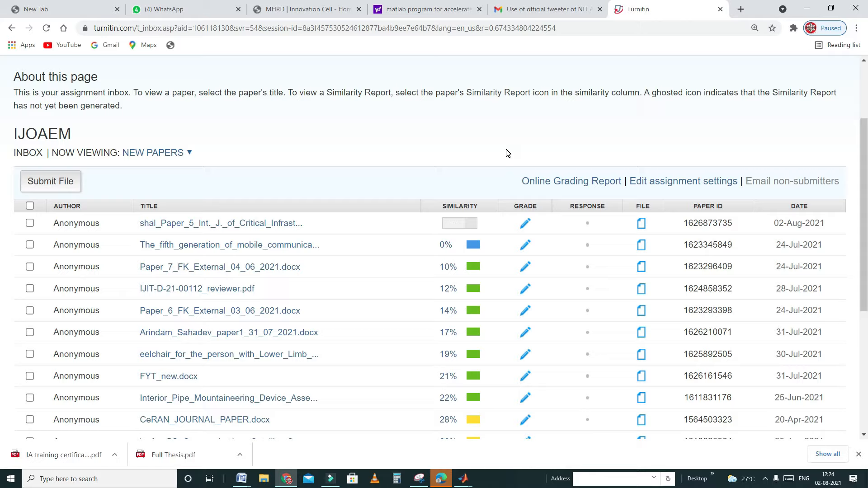
pyautogui.click(45, 31)
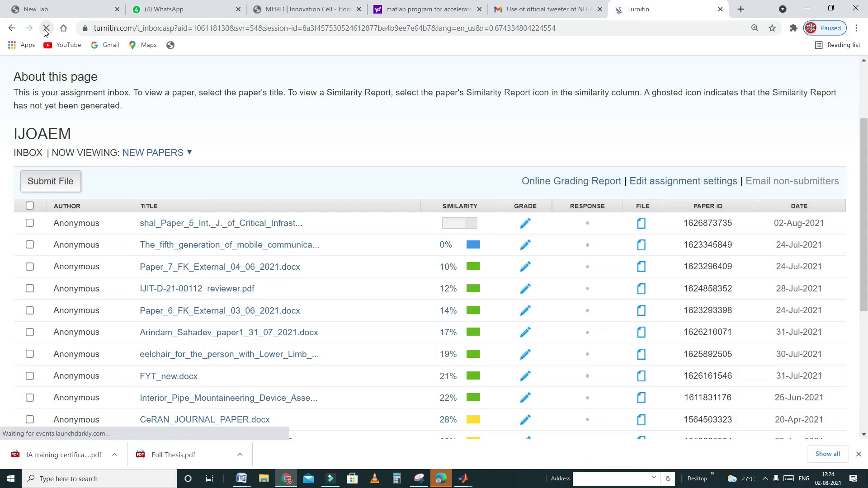
pyautogui.scroll(-6, 473, 274)
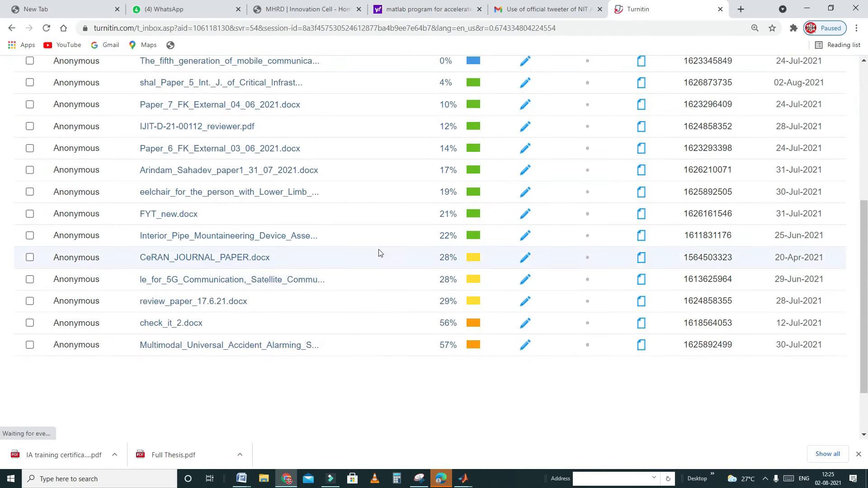
pyautogui.scroll(2, 238, 287)
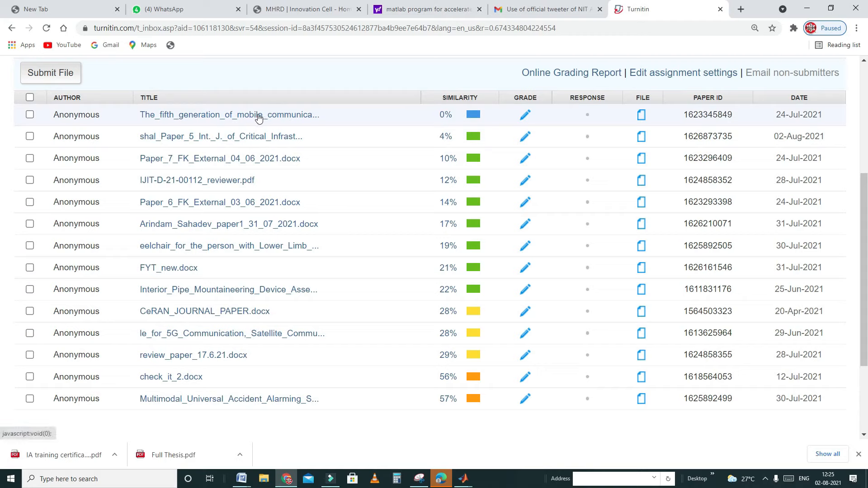
# Step: Open the Similarity Report of the Critical Infrastructures paper and review the highlighted matches on both pages
pyautogui.click(473, 136)
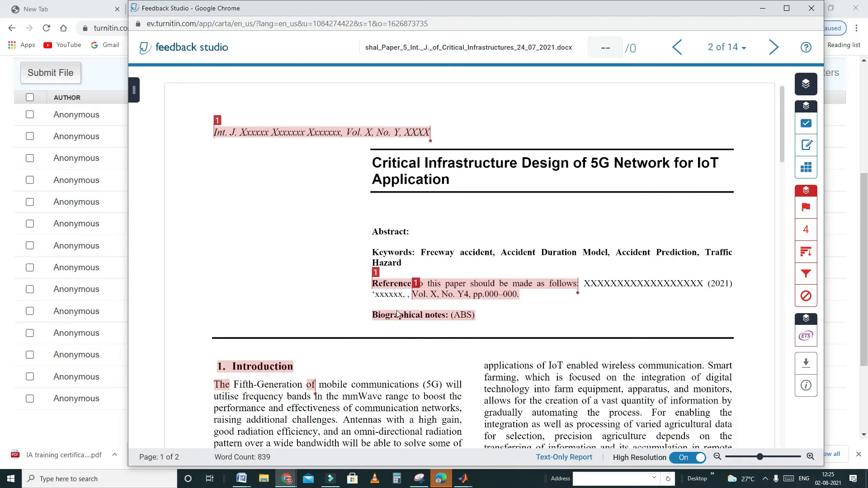
pyautogui.scroll(-15, 508, 333)
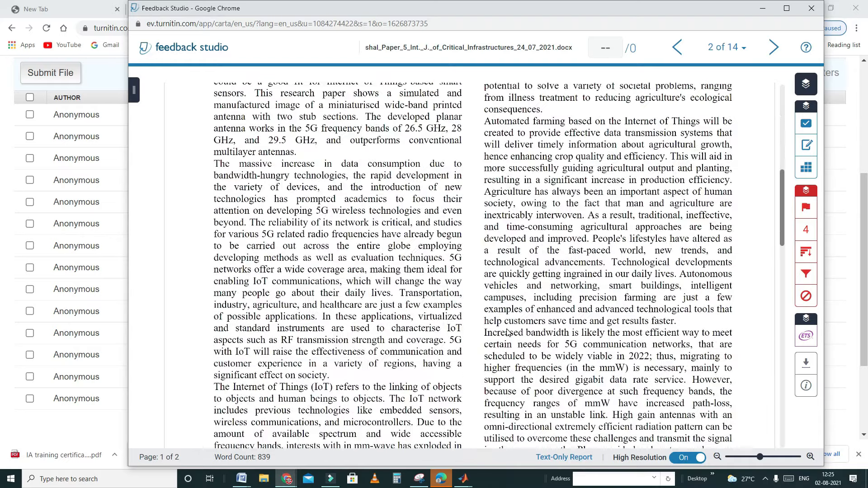
pyautogui.scroll(-4, 508, 333)
pyautogui.scroll(7, 507, 333)
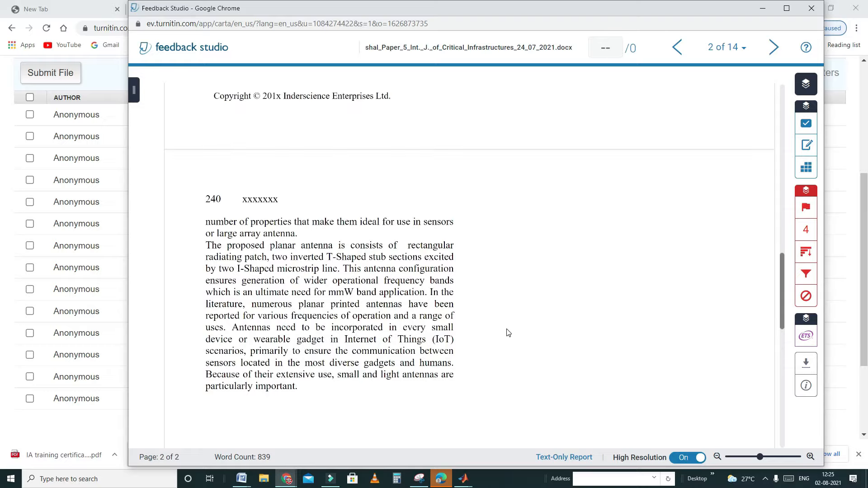
pyautogui.scroll(10, 507, 333)
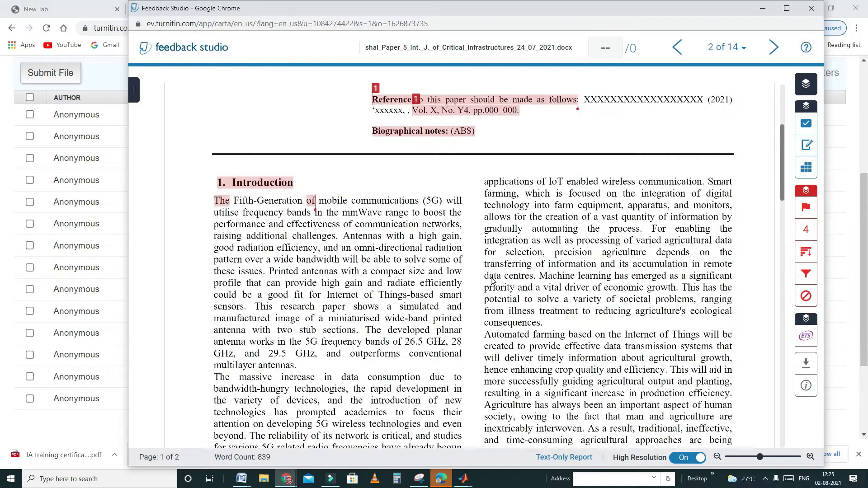
pyautogui.scroll(2, 417, 201)
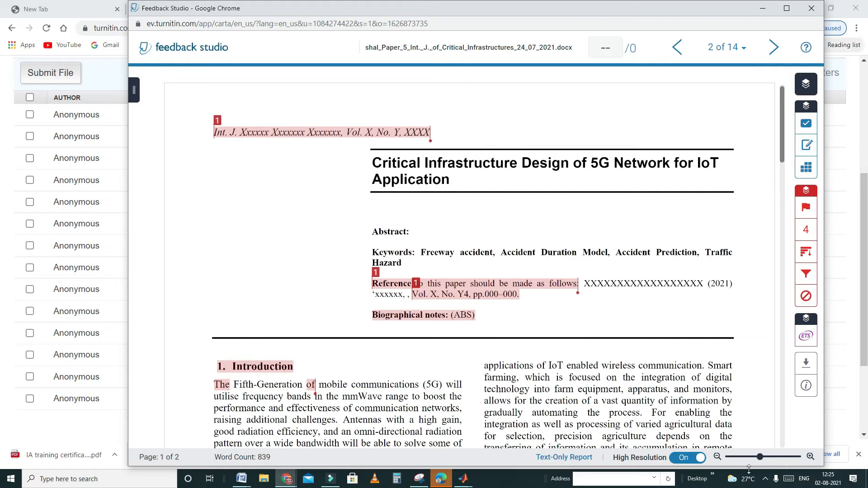
pyautogui.click(765, 480)
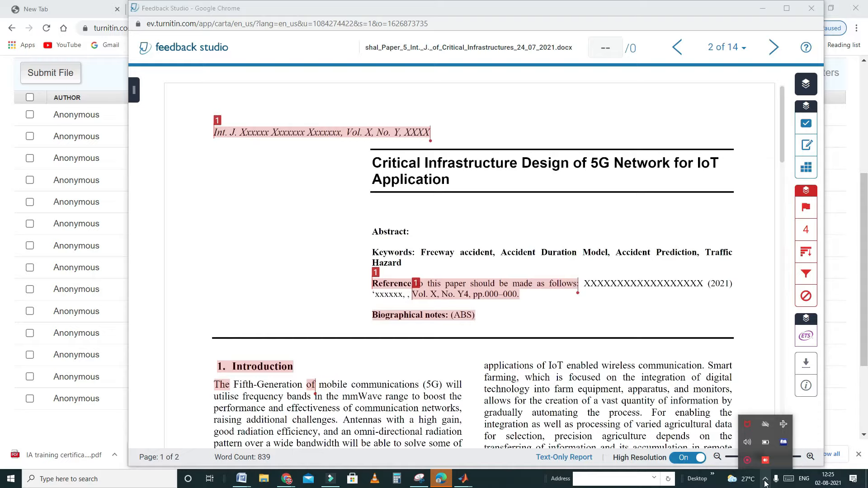
pyautogui.click(747, 460)
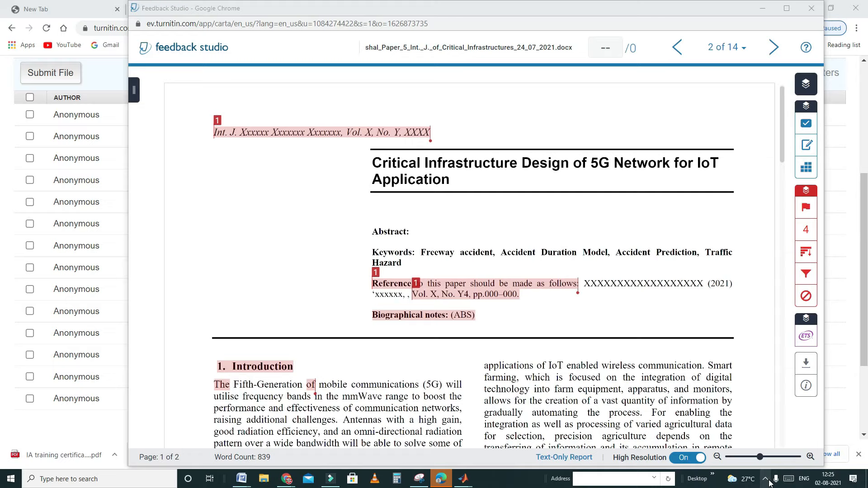
pyautogui.click(768, 480)
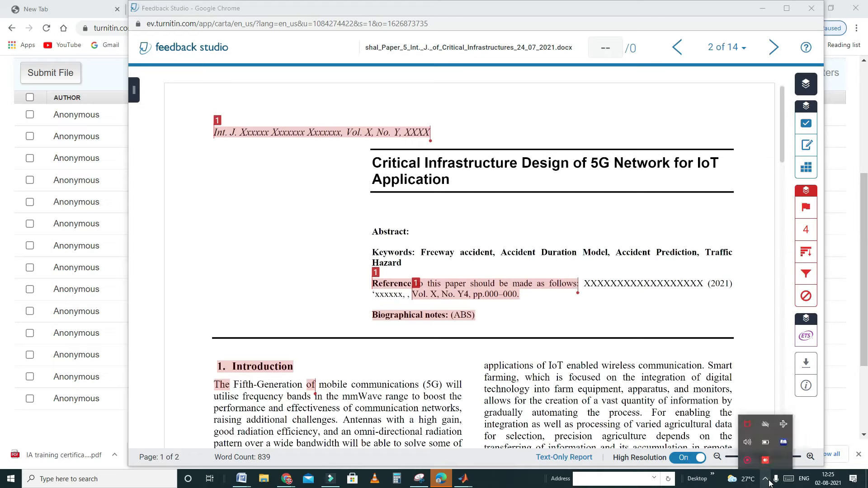
pyautogui.rightClick(747, 460)
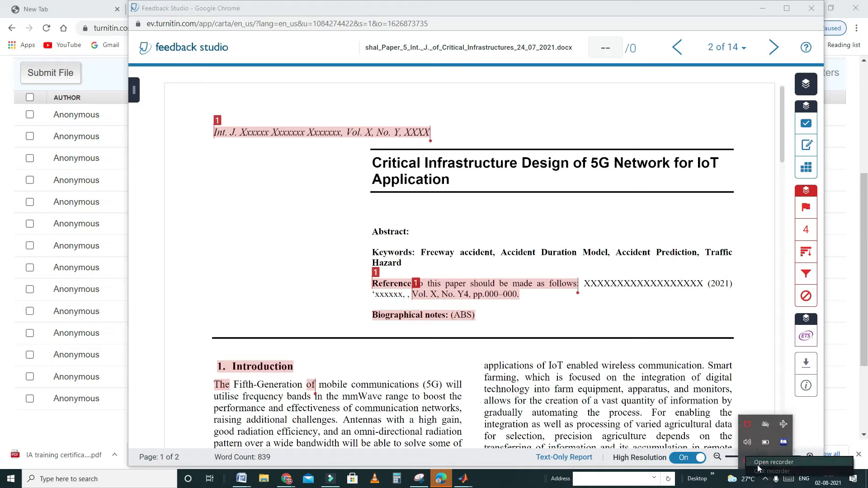
pyautogui.click(758, 465)
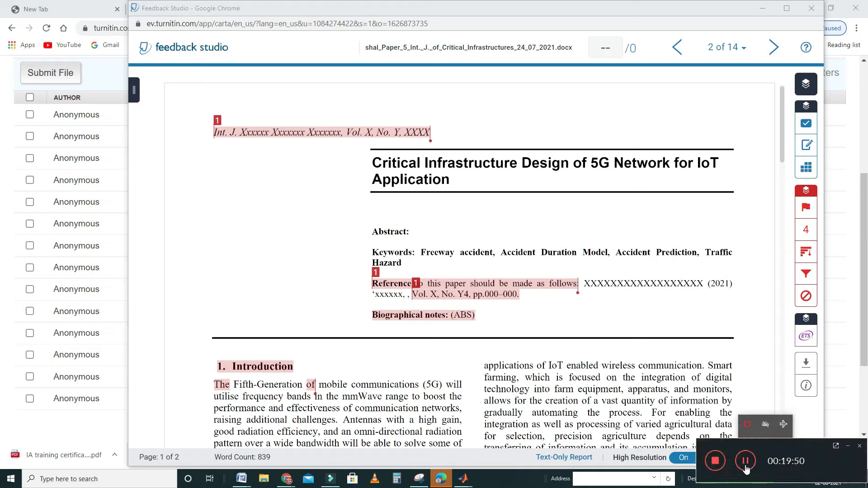